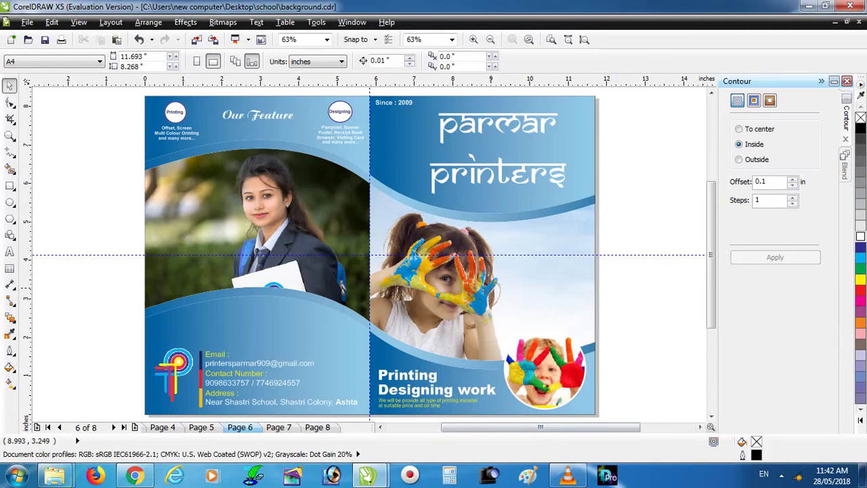
Preview the finished brochure spread full screen, then move on to blank Page 7
key(F9)
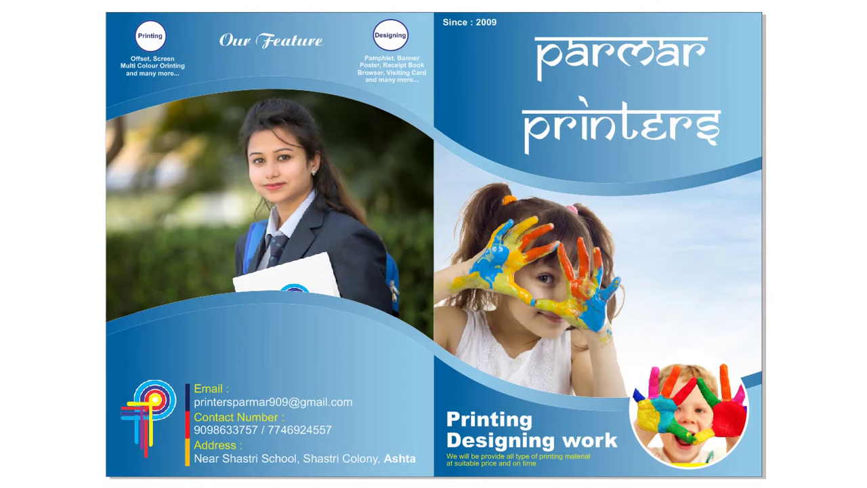
key(Escape)
key(Page_Down)
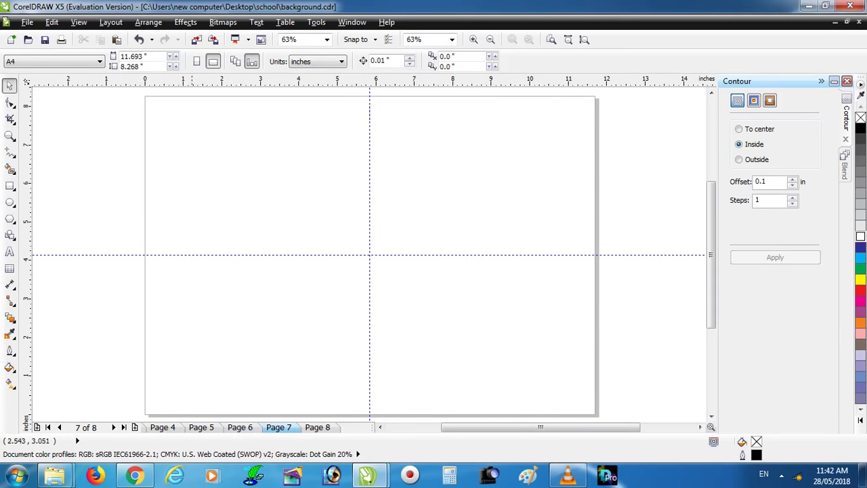
Create a page-sized rectangle on Page 7 and resize it to span from the centre guide to the right edge
double_click(11, 185)
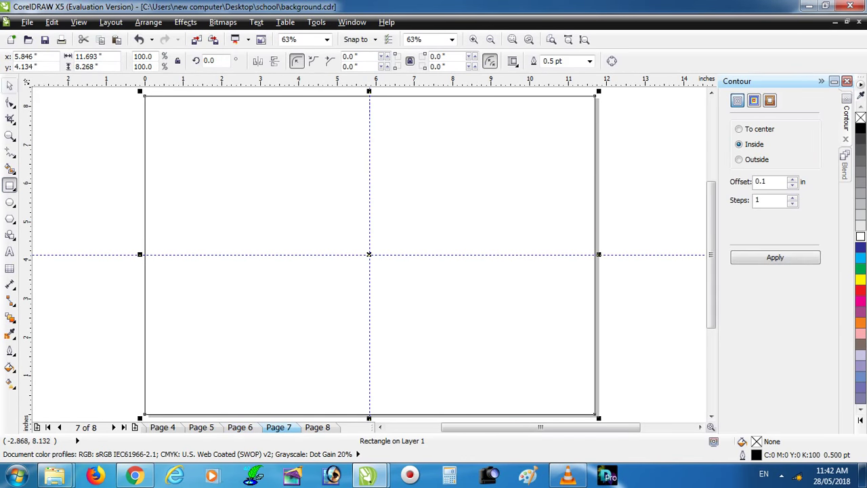
key(space)
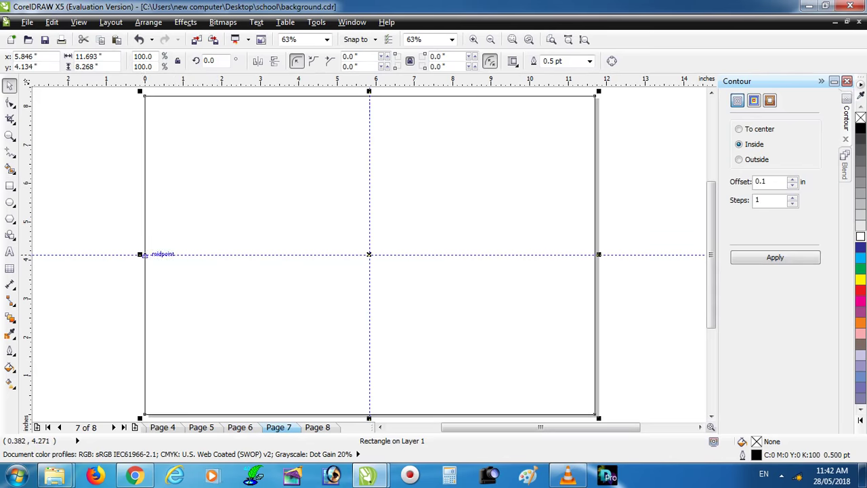
drag(139, 255, 376, 268)
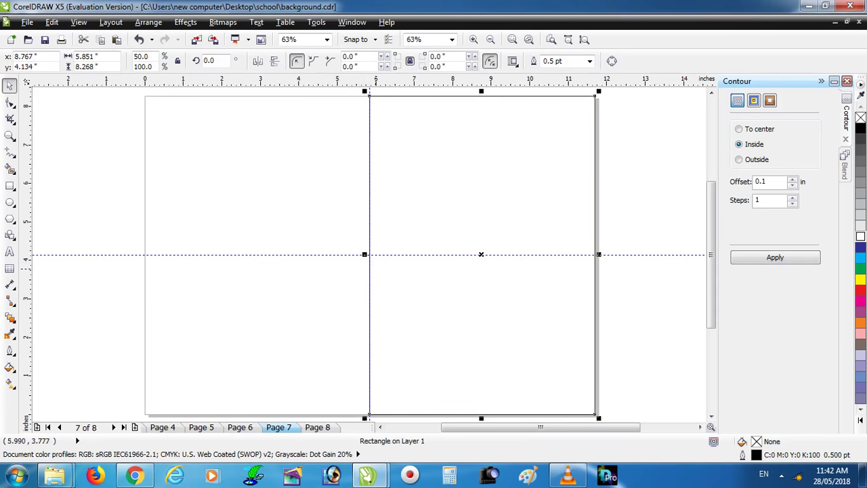
key(ctrl+z)
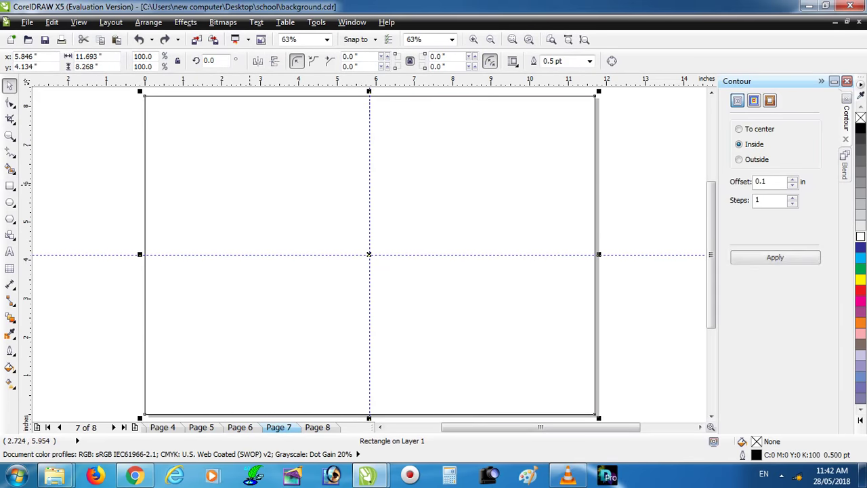
drag(142, 252, 369, 273)
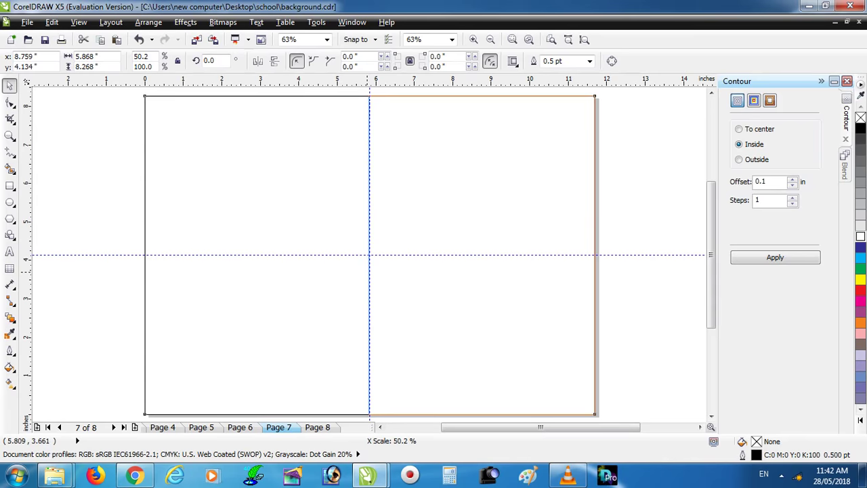
drag(369, 272, 369, 254)
drag(139, 254, 369, 254)
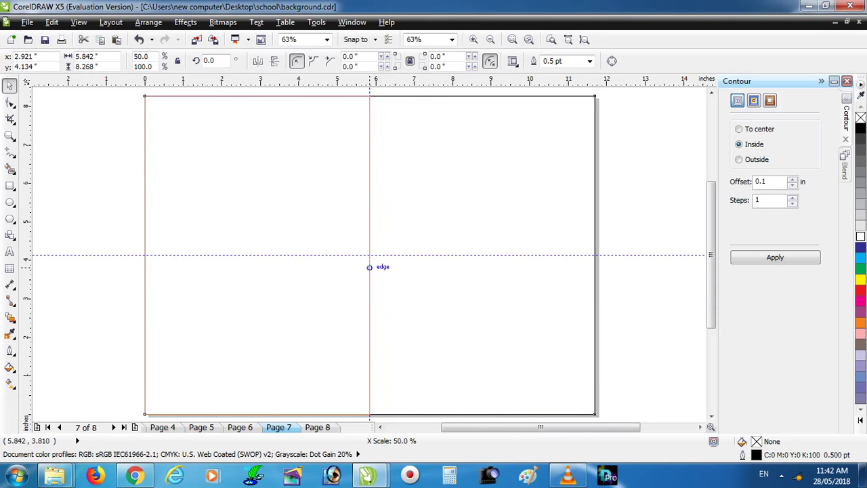
key(Escape)
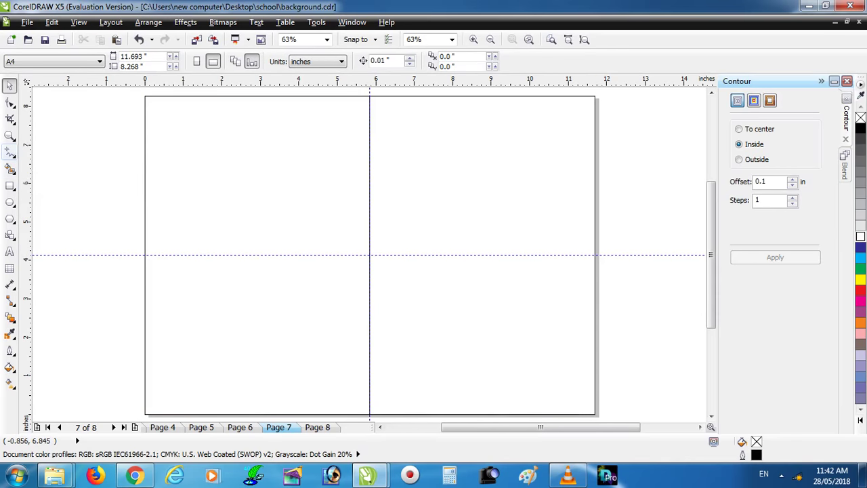
click(10, 152)
click(41, 208)
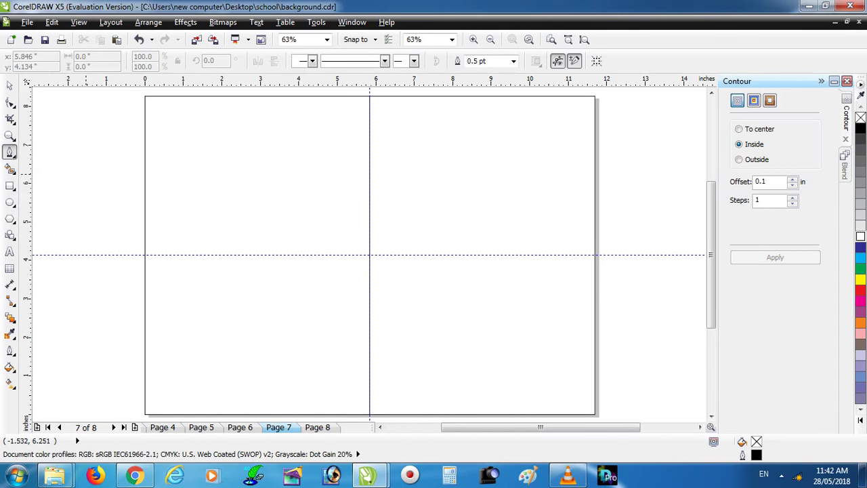
Draw a wavy curve with the Pen tool across the upper page, extending past the right edge
mouse_move(360, 176)
mouse_down()
mouse_move(381, 235)
mouse_move(415, 255)
mouse_up()
drag(624, 163, 624, 188)
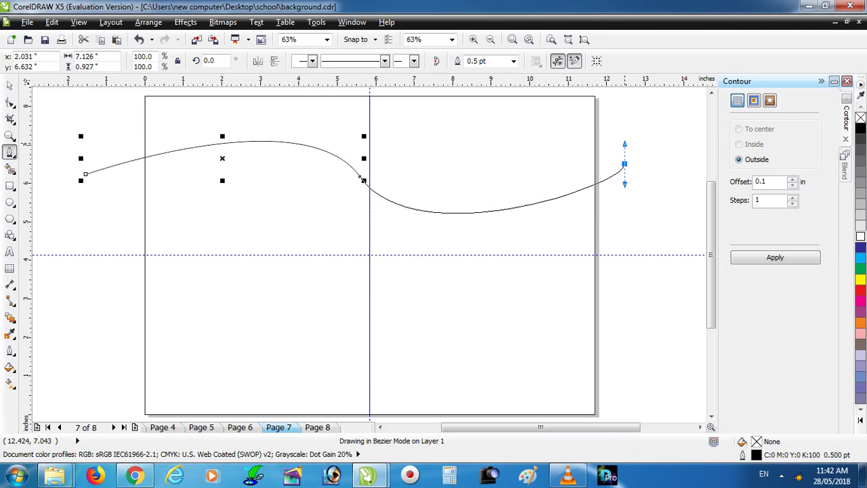
mouse_move(626, 140)
mouse_down()
mouse_move(616, 116)
mouse_move(606, 124)
mouse_move(646, 116)
mouse_move(641, 130)
mouse_up()
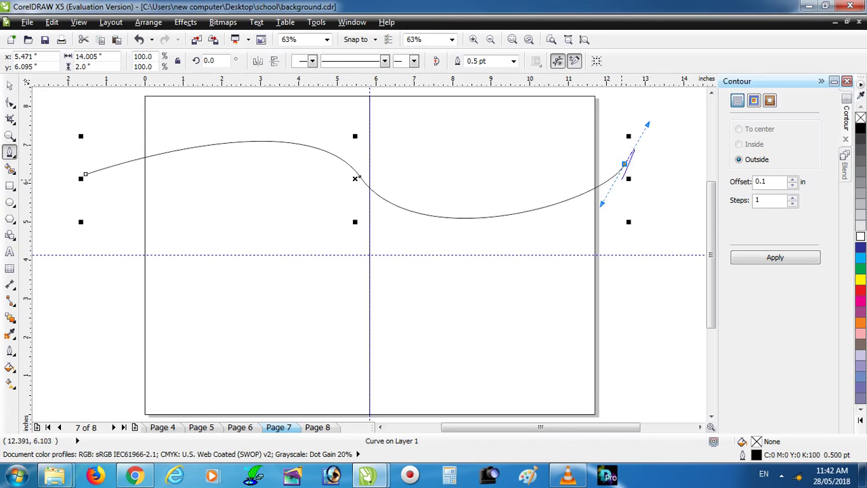
click(640, 136)
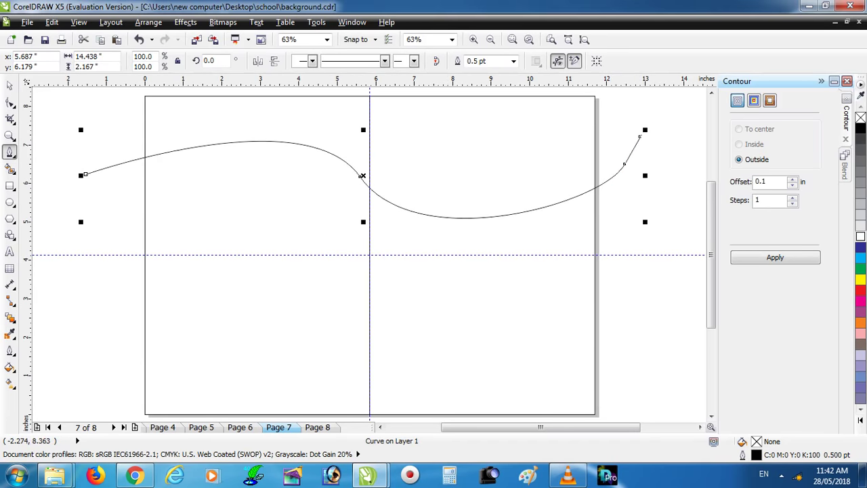
drag(363, 175, 367, 175)
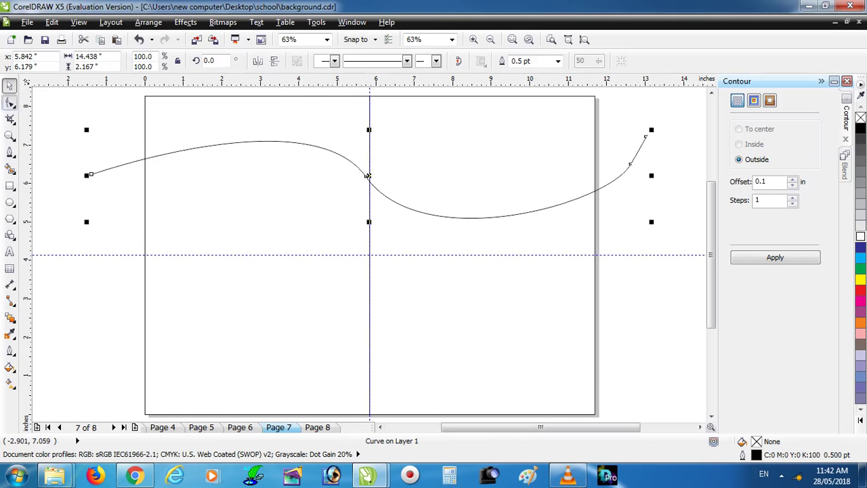
drag(54, 132, 687, 216)
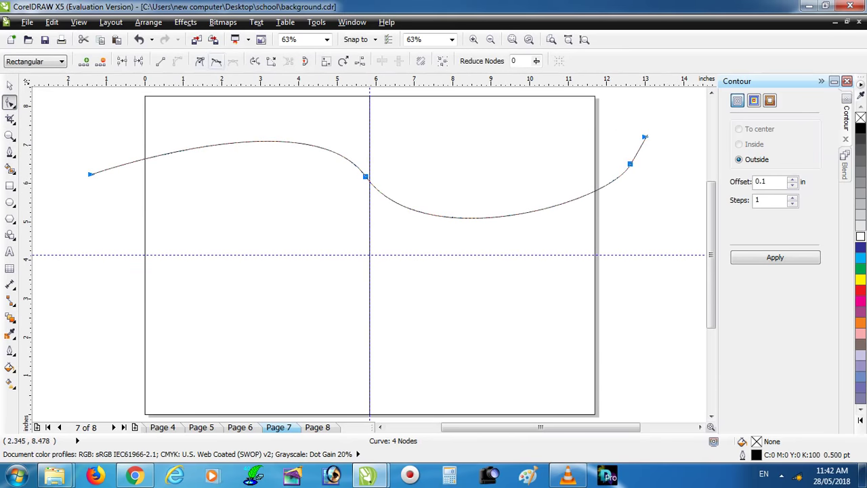
key(space)
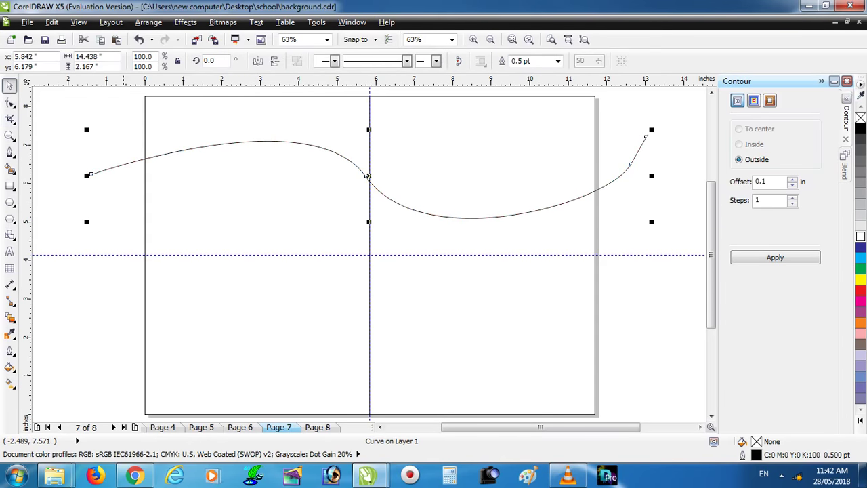
Drop a duplicate of the wavy curve lower down the page
scroll(367, 175, up, 1)
scroll(368, 176, up, 2)
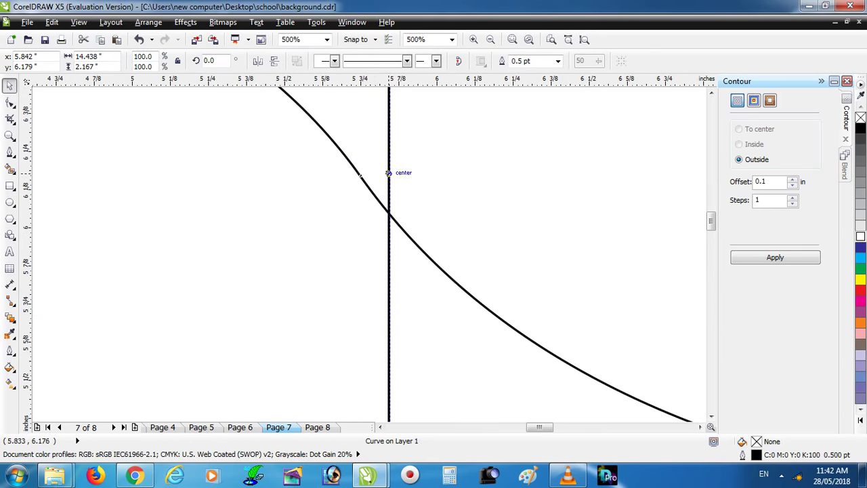
scroll(378, 176, down, 1)
scroll(378, 175, down, 2)
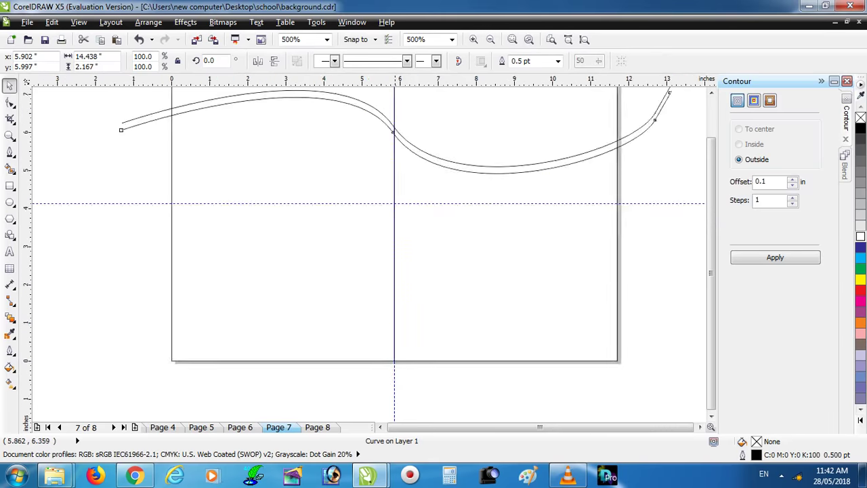
scroll(378, 175, down, 1)
drag(267, 116, 593, 228)
drag(393, 143, 395, 214)
click(233, 189)
Smart-fill the areas above the upper wave, below the lower wave and the bands between with light grey
key(F4)
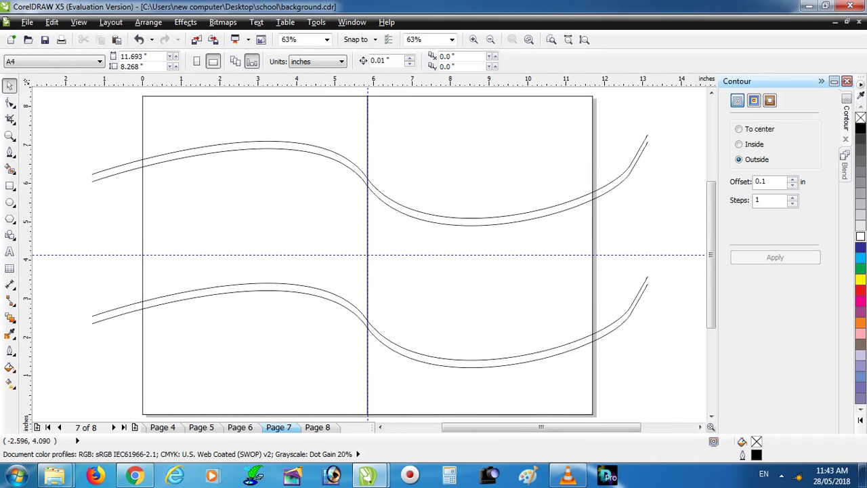
click(9, 168)
click(236, 120)
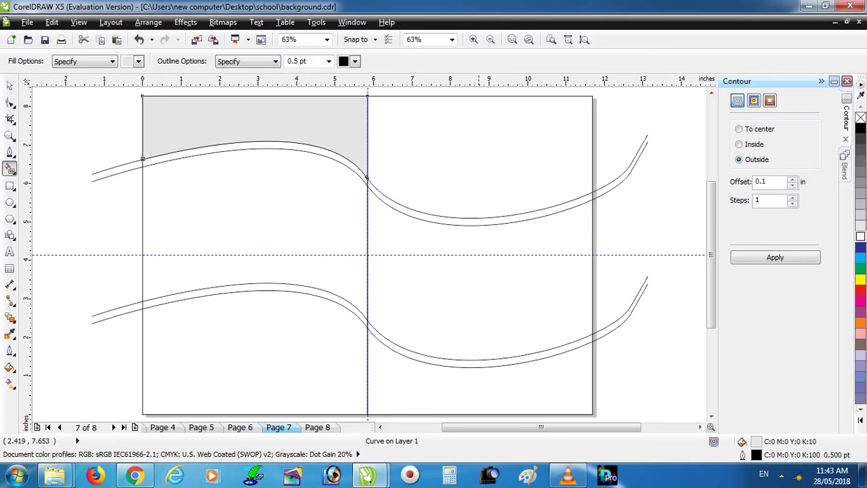
click(474, 390)
click(254, 366)
scroll(317, 152, up, 2)
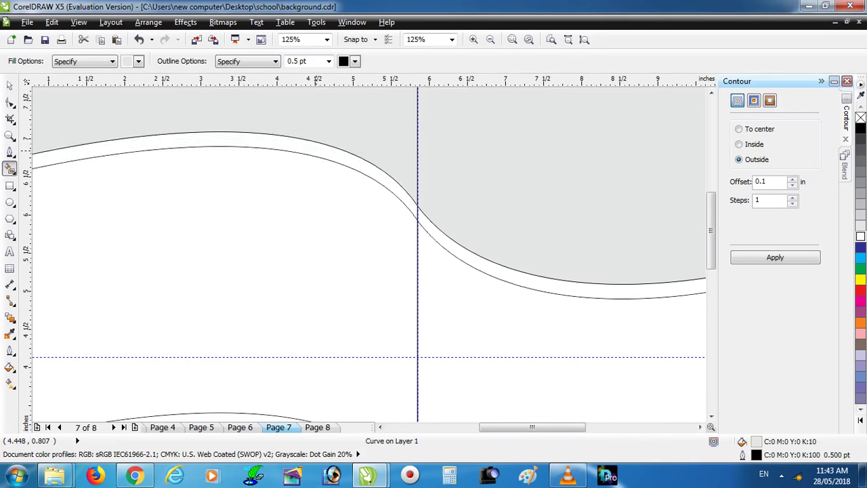
click(415, 207)
scroll(417, 207, down, 2)
scroll(407, 196, up, 4)
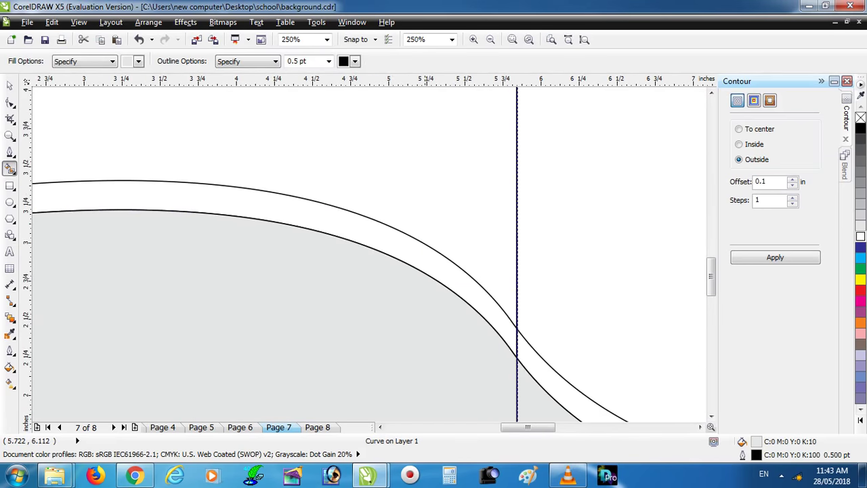
click(480, 302)
scroll(480, 302, down, 8)
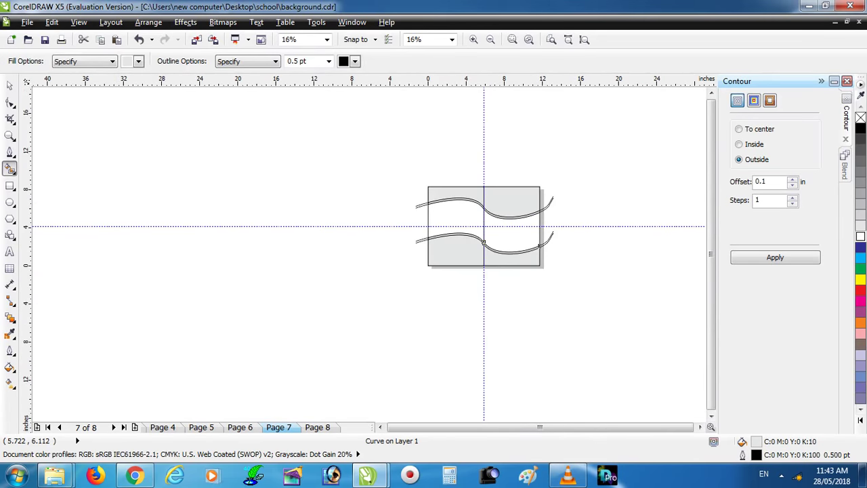
Delete the two leftover original wave curves and select the right-half rectangle
key(space)
scroll(522, 216, up, 4)
click(646, 139)
key(Delete)
click(639, 296)
key(Delete)
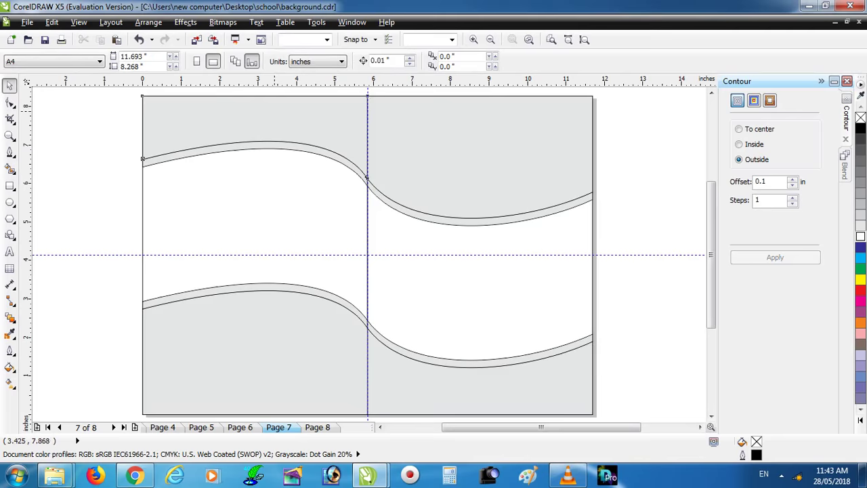
click(143, 159)
click(404, 198)
key(Tab)
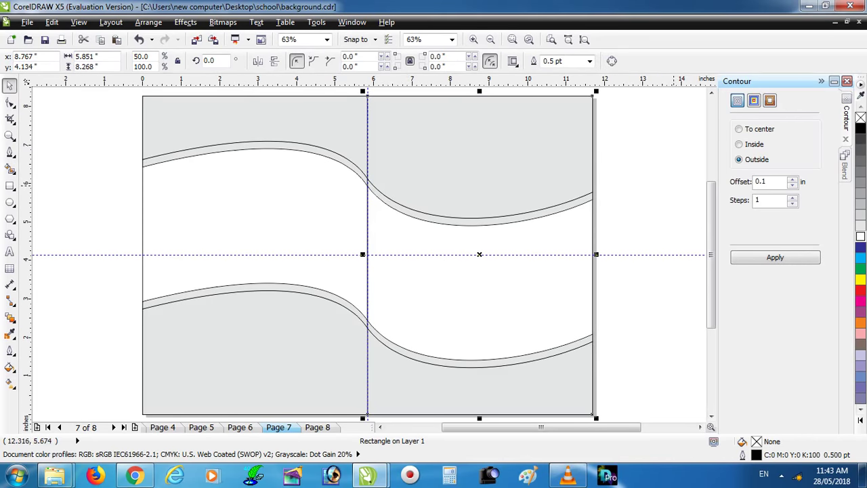
Select the upper-right shape above the wave and apply a left-to-right linear fountain fill
click(368, 178)
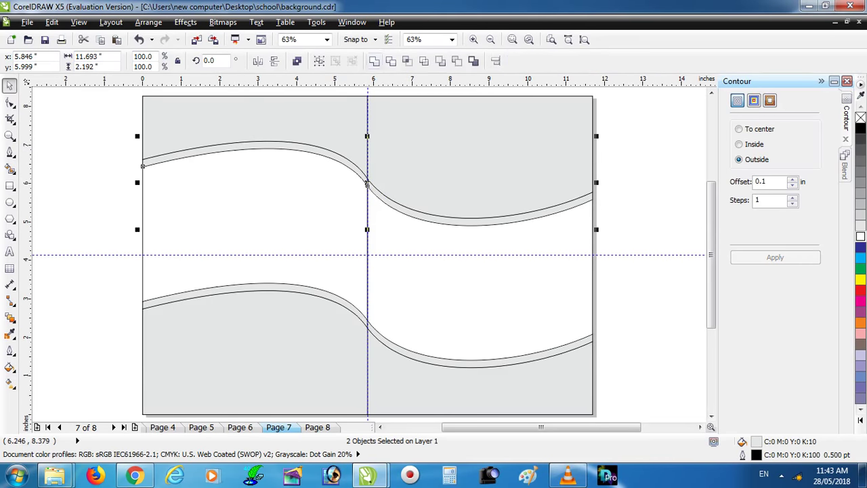
click(367, 183)
click(366, 320)
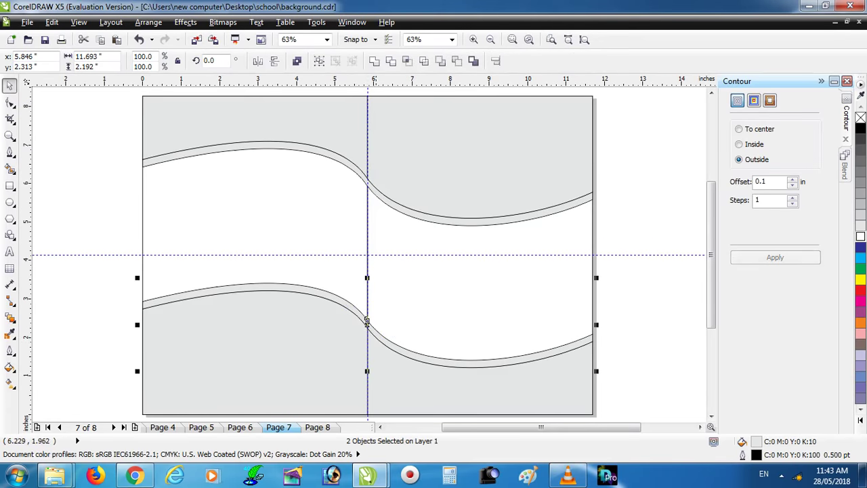
click(367, 93)
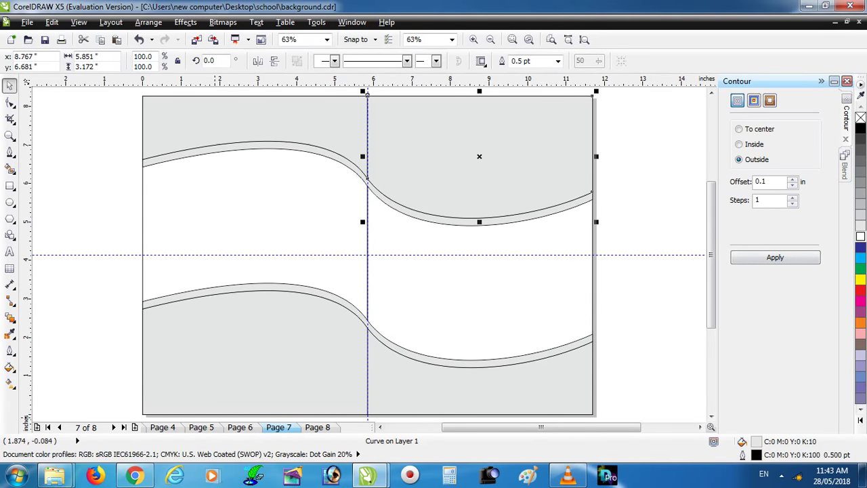
click(10, 383)
drag(367, 137, 591, 137)
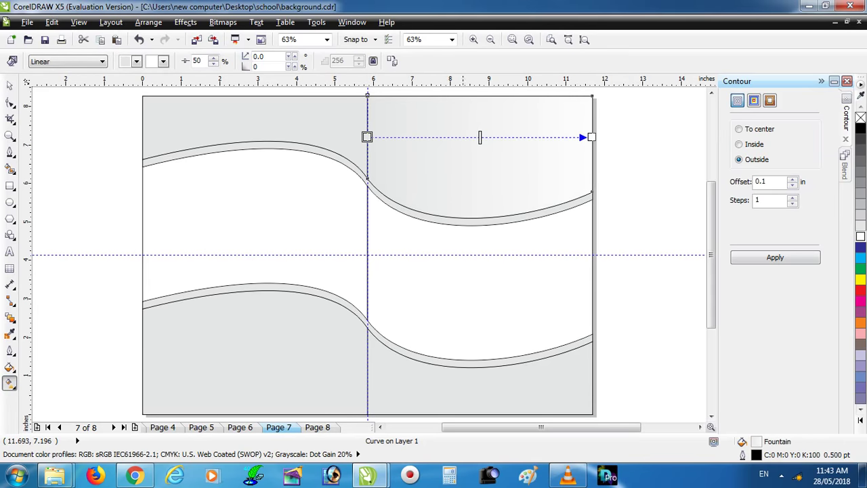
Make the fountain fill fade from strong blue to light blue, then sample it with the eyedropper
click(861, 420)
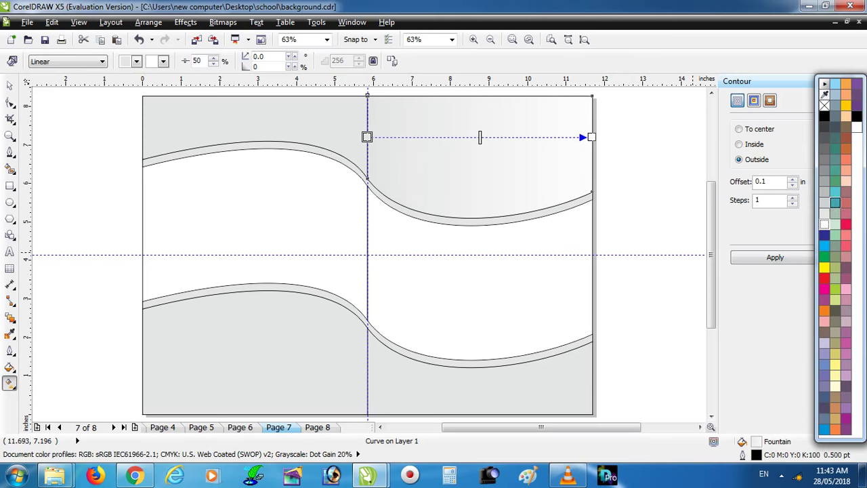
click(836, 202)
click(835, 192)
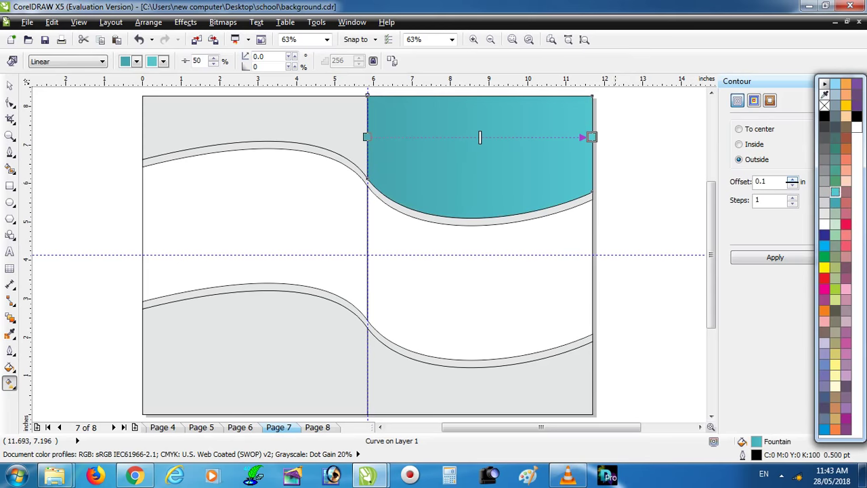
click(367, 137)
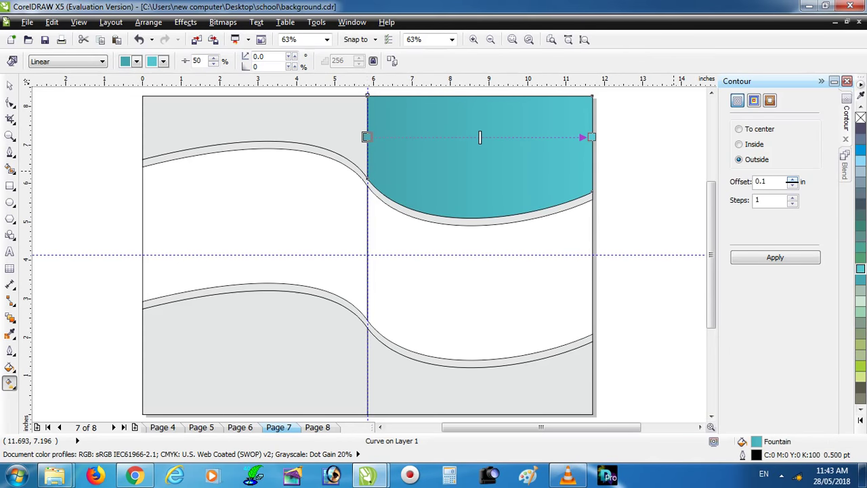
click(860, 161)
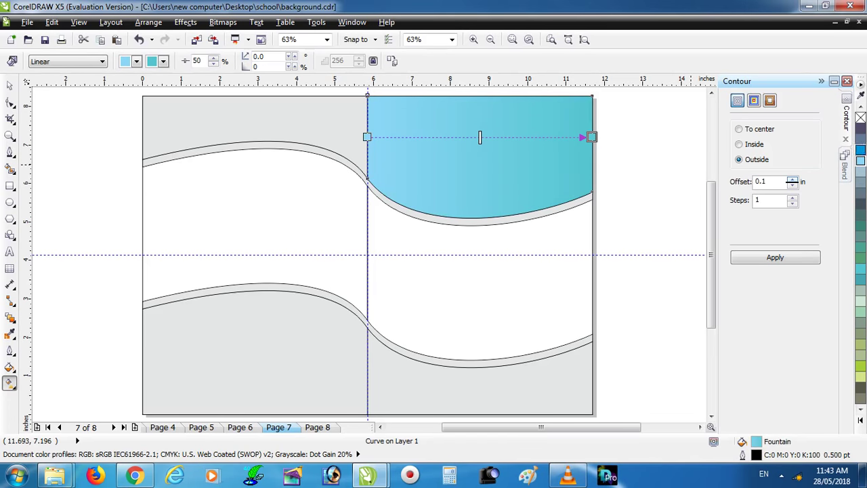
click(861, 150)
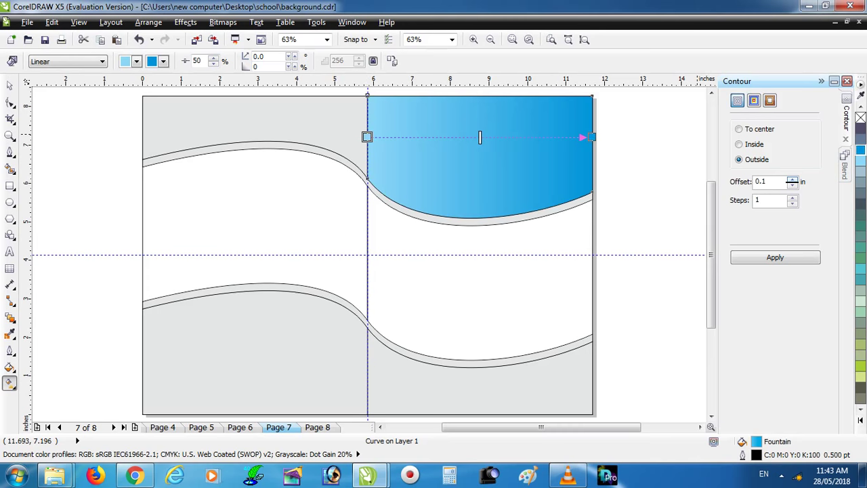
click(861, 151)
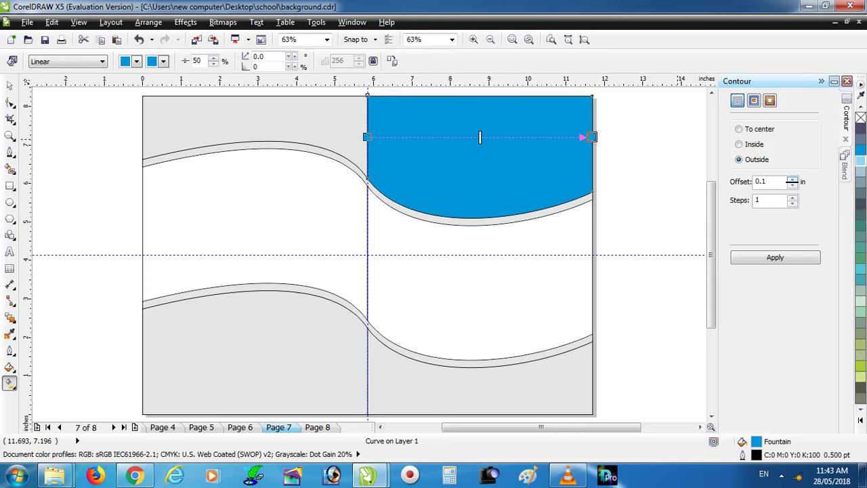
click(861, 160)
click(9, 334)
click(68, 348)
click(28, 60)
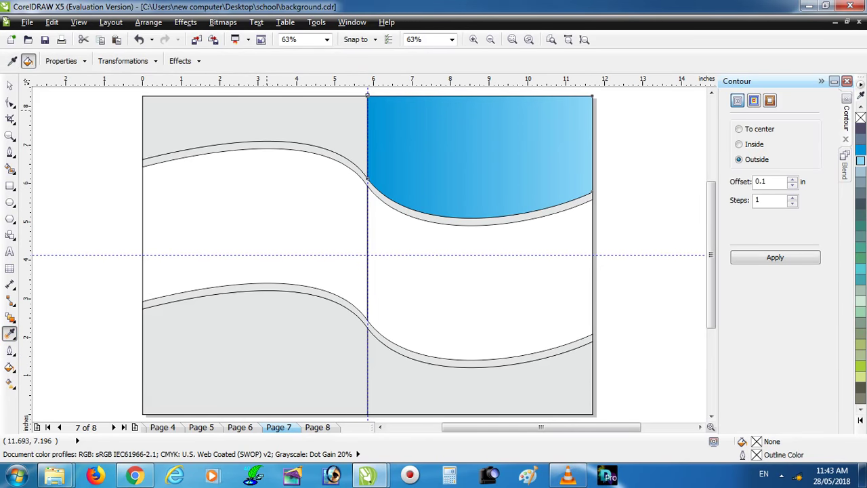
Apply the blue gradient to the other three corner shapes and both wave bands, removing the bands' outline
click(244, 122)
click(244, 359)
click(481, 386)
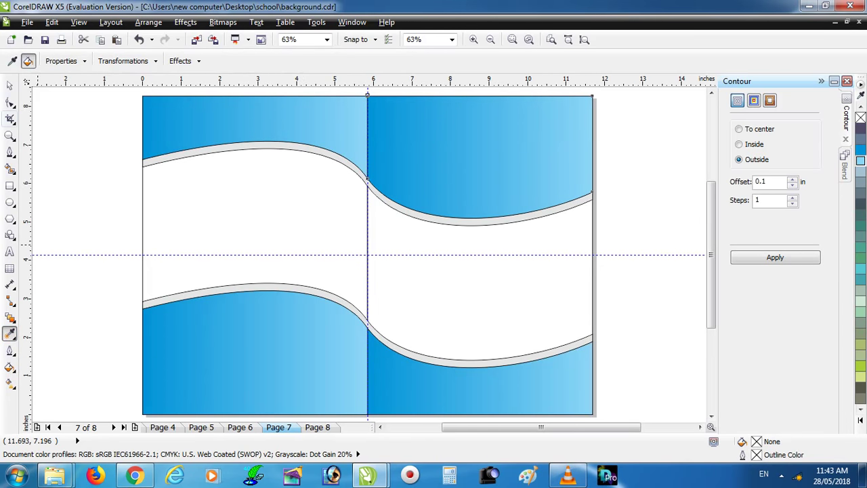
click(271, 147)
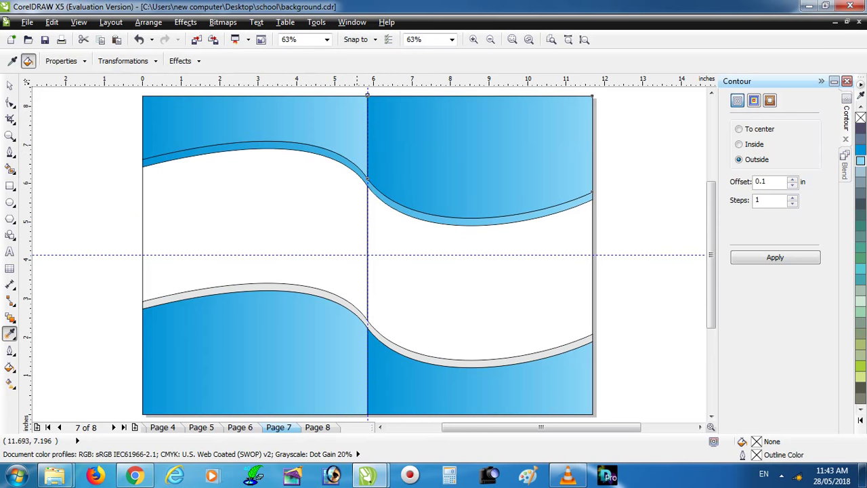
click(271, 292)
key(space)
click(366, 181)
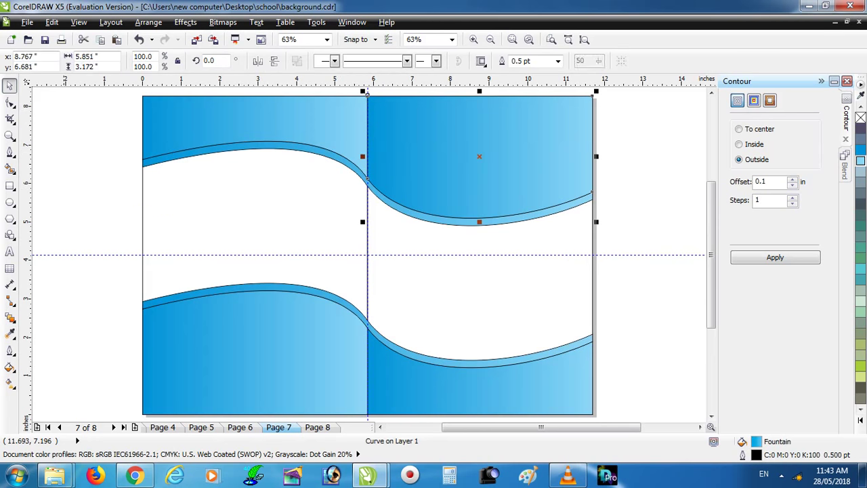
right_click(861, 118)
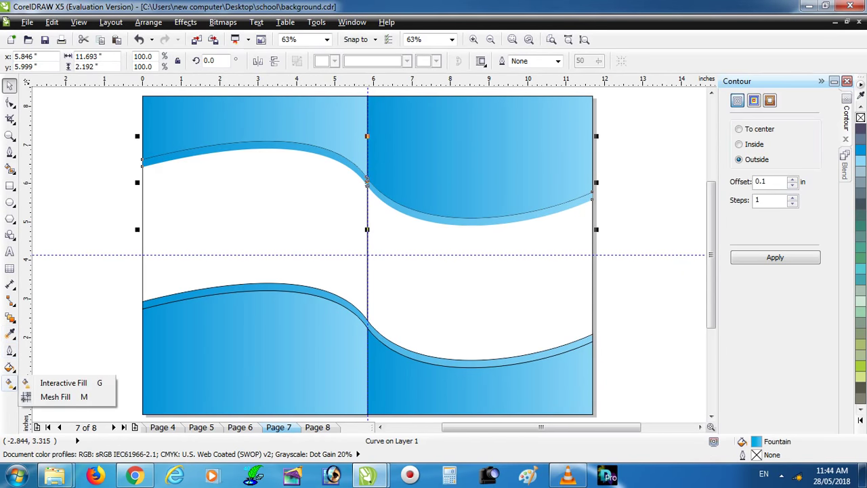
Change the first wave band's gradient to radial and reposition and enlarge its centre
click(54, 380)
click(67, 61)
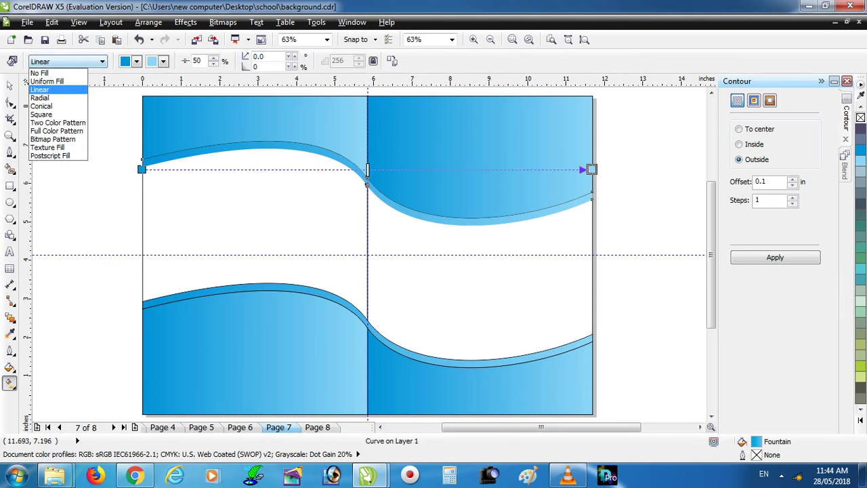
click(48, 95)
scroll(399, 189, up, 1)
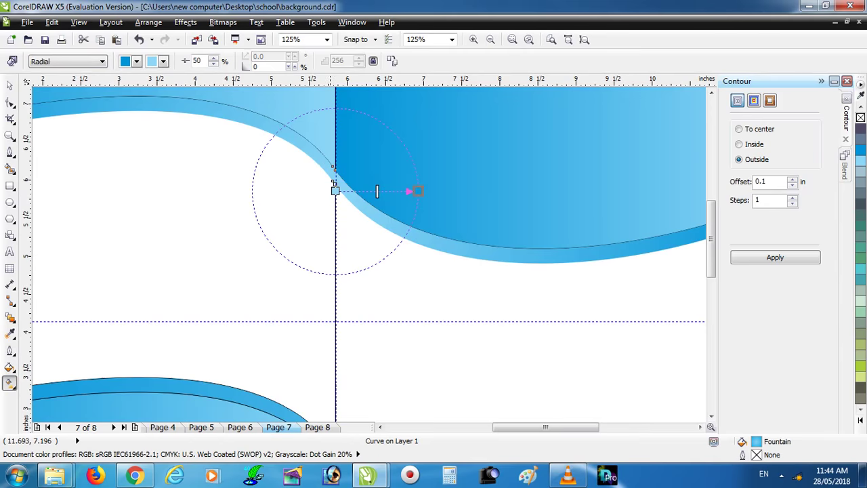
drag(334, 191, 368, 210)
mouse_move(451, 211)
mouse_down()
mouse_move(457, 158)
mouse_move(493, 138)
mouse_up()
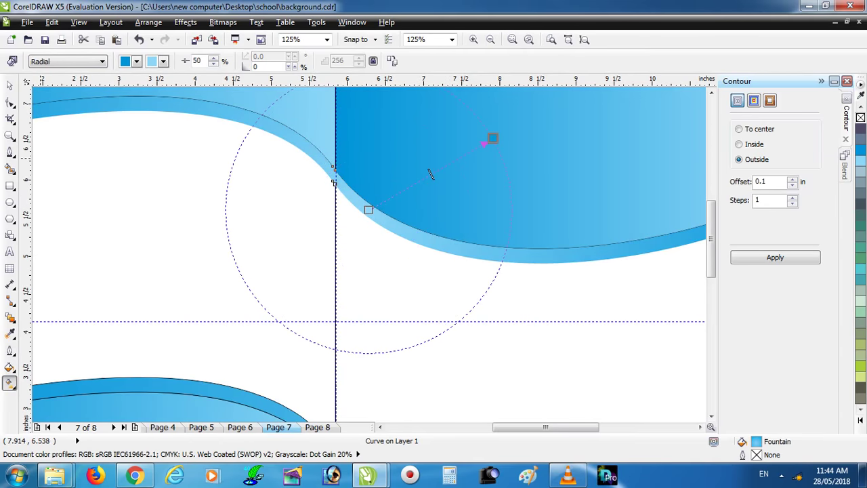
key(space)
scroll(292, 230, down, 2)
scroll(292, 230, up, 1)
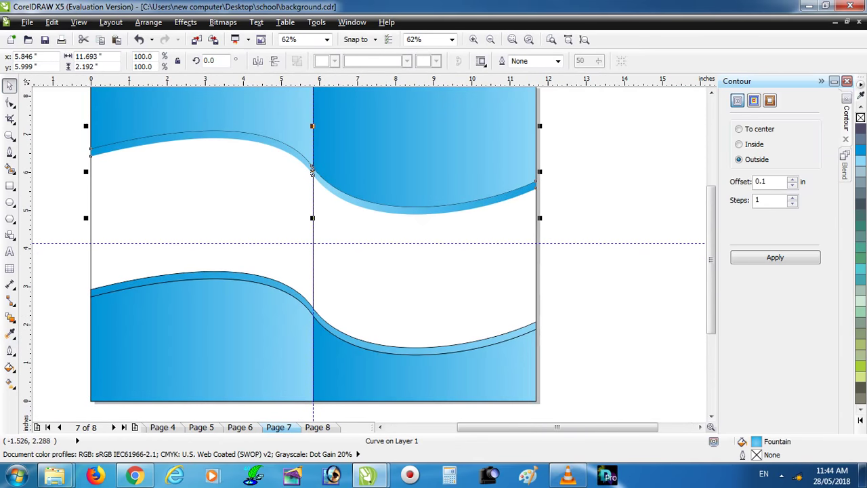
Give the other wave band a radial gradient, moving its centre lower and widening it
click(10, 383)
scroll(296, 308, up, 1)
scroll(296, 308, up, 1)
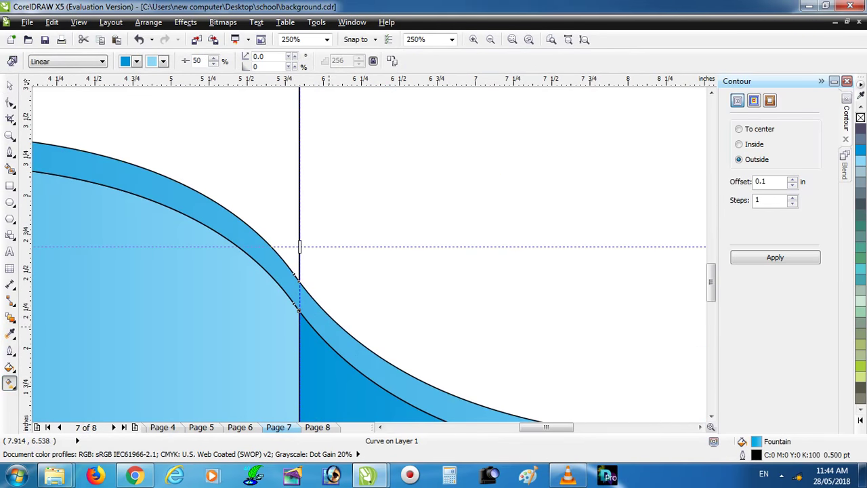
click(68, 61)
click(41, 108)
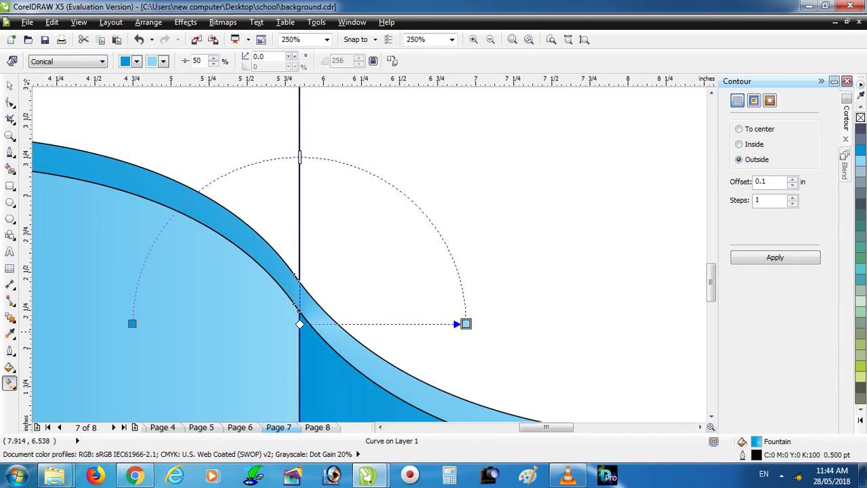
click(68, 61)
click(40, 98)
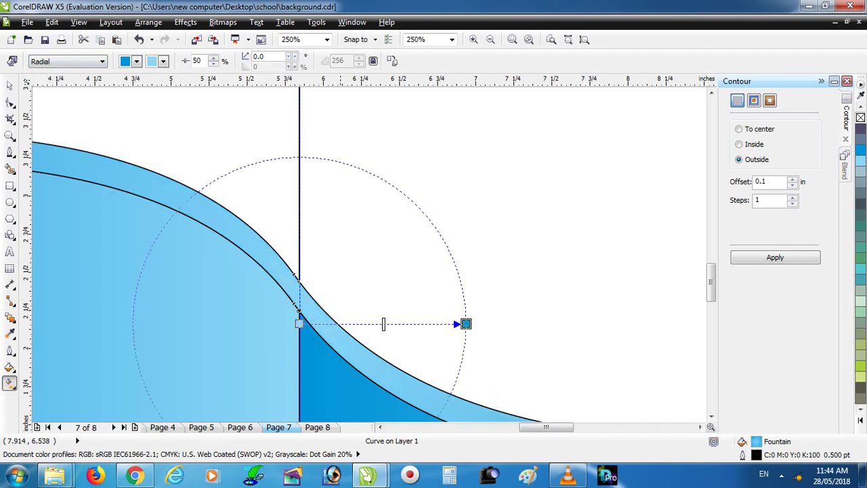
drag(299, 323, 405, 392)
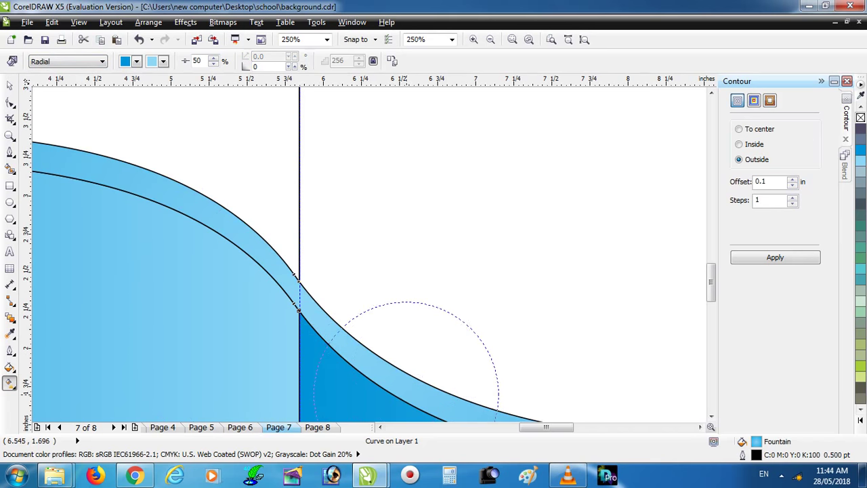
drag(528, 258, 561, 213)
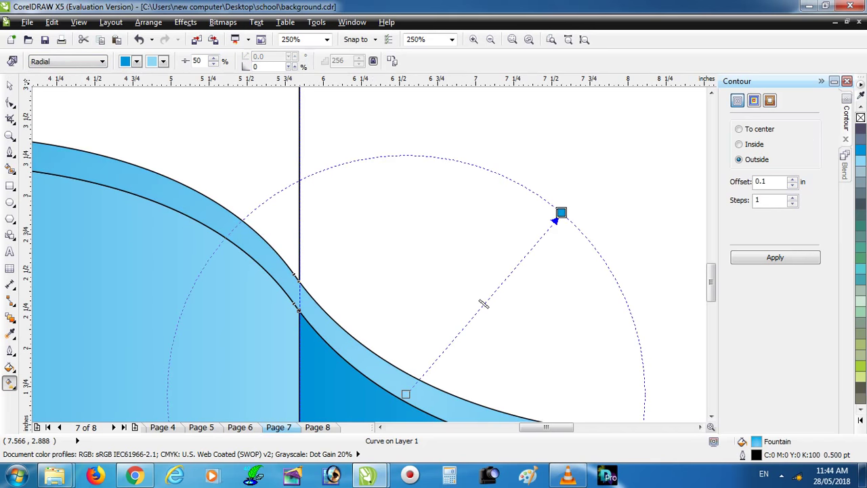
click(10, 85)
Check the finished wave background by selecting its shapes, then select the right-half rectangle
scroll(299, 303, down, 5)
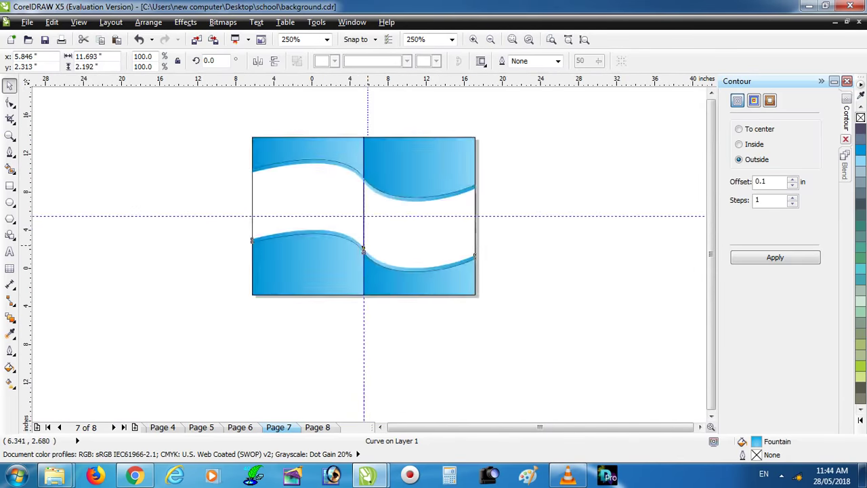
scroll(354, 188, up, 1)
scroll(384, 224, down, 1)
click(385, 112)
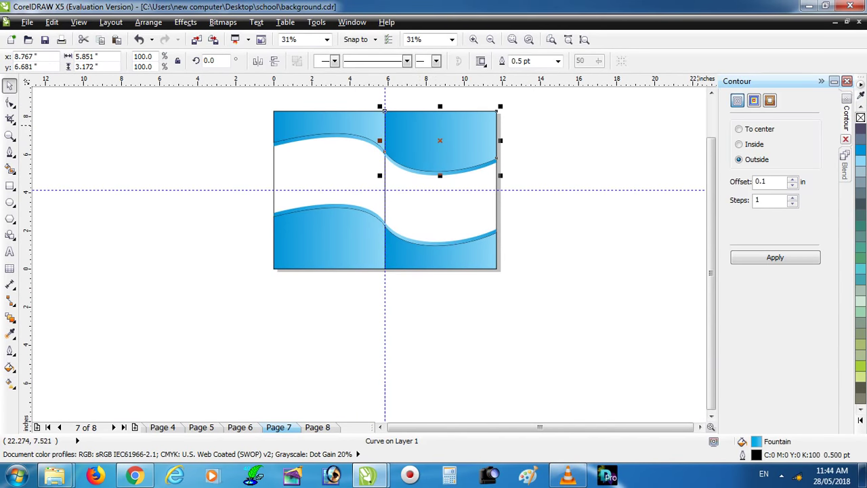
drag(255, 102, 522, 279)
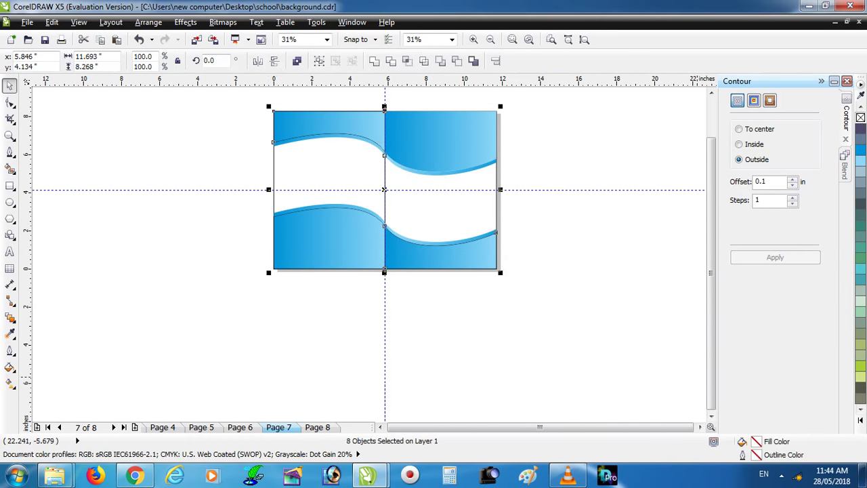
key(Escape)
click(440, 166)
Smart-fill the right and left white middle areas between the waves with light grey, then go to Page 8
scroll(440, 167, up, 1)
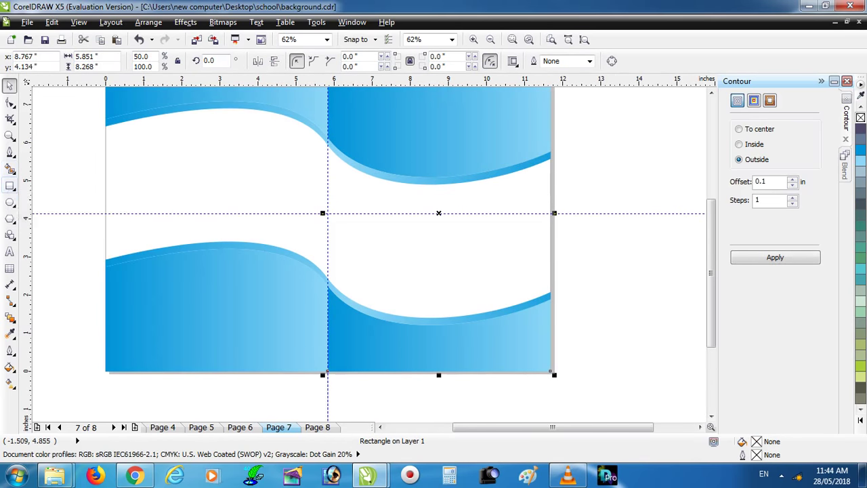
click(10, 168)
click(440, 244)
click(217, 183)
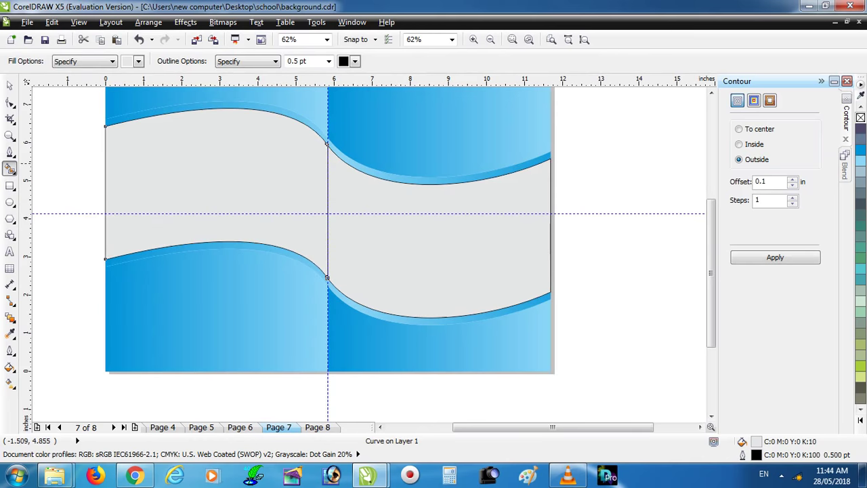
key(space)
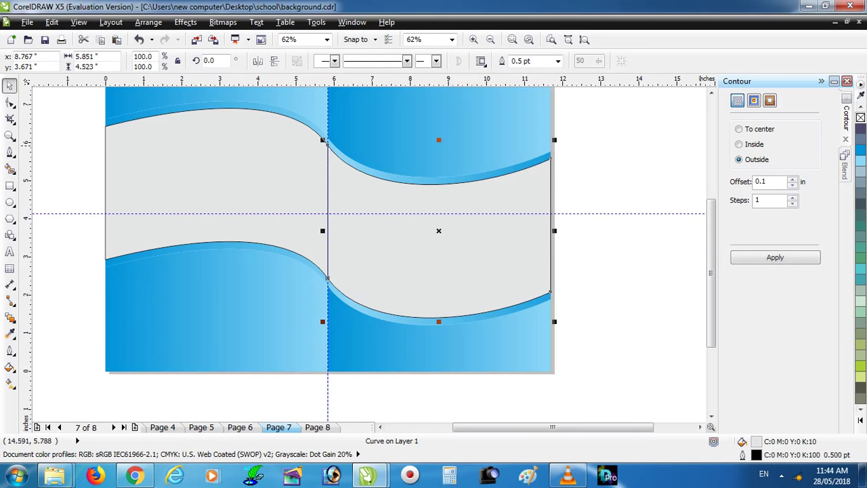
key(Tab)
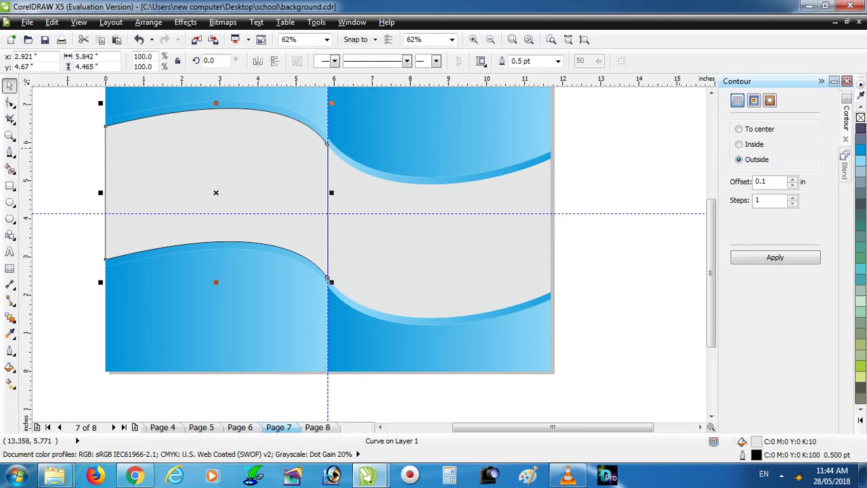
key(Escape)
scroll(469, 220, down, 3)
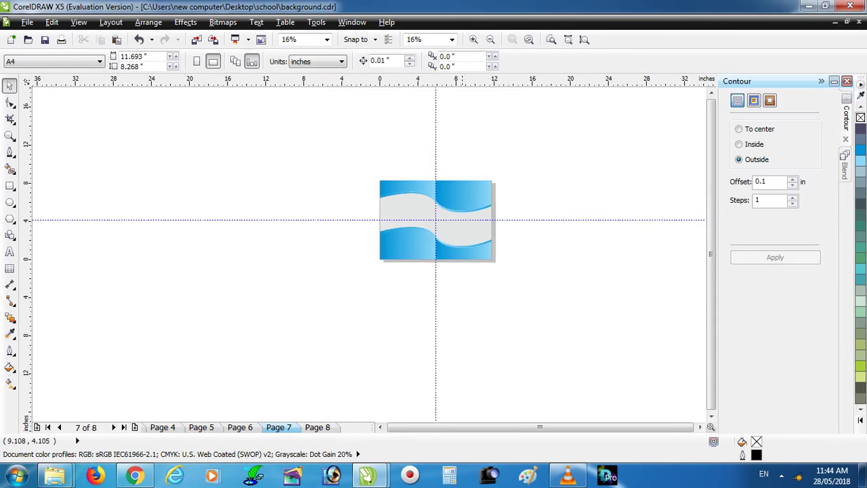
scroll(465, 219, up, 4)
key(Page_Down)
Bring the student photo from Page 8 and PowerClip it into Page 7's left grey band
scroll(277, 172, down, 2)
click(277, 172)
drag(196, 118, 163, 105)
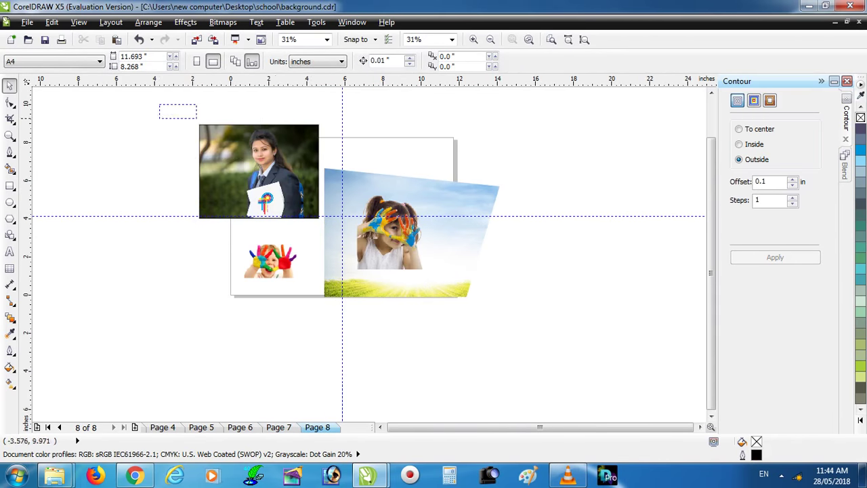
drag(262, 206, 645, 270)
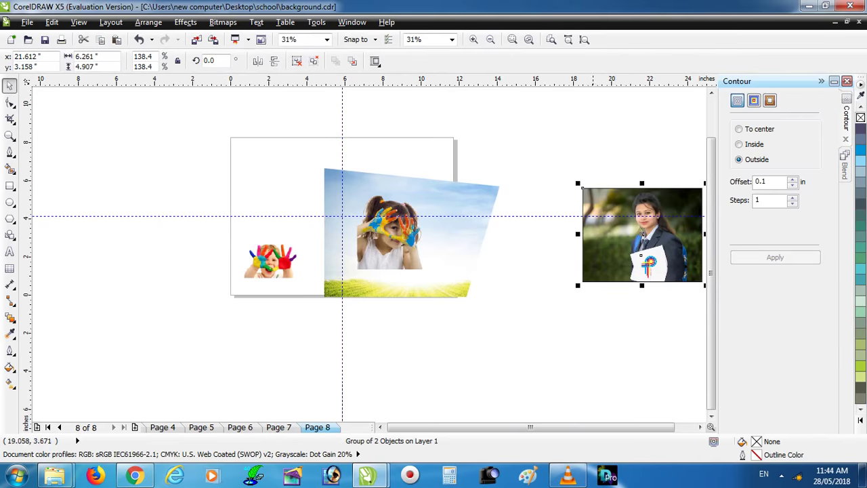
key(Page_Up)
scroll(591, 239, right, 1)
drag(658, 304, 527, 171)
drag(605, 261, 254, 220)
click(269, 294)
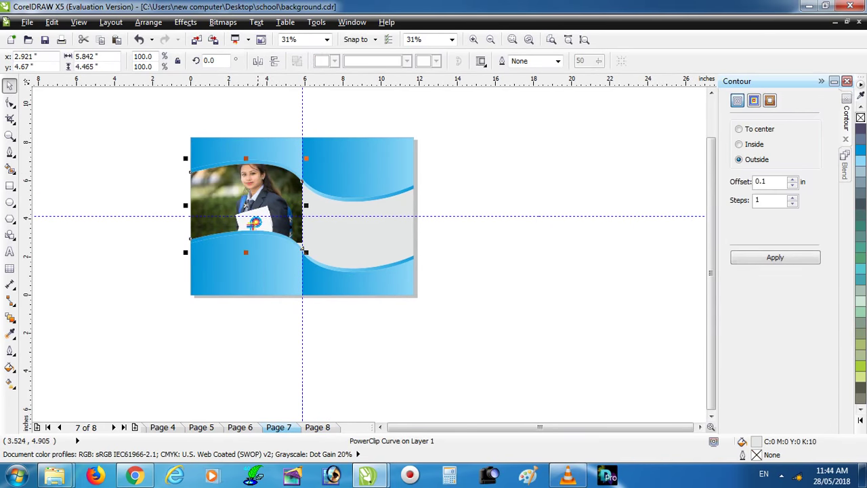
Edit the PowerClip contents to shift the photo lower, finish editing, and return to Page 8
right_click(306, 272)
click(299, 23)
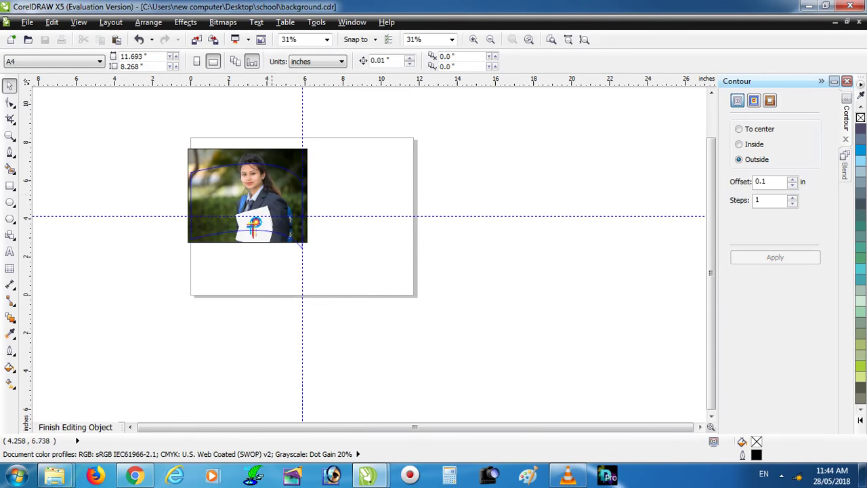
drag(165, 128, 368, 280)
scroll(294, 172, up, 2)
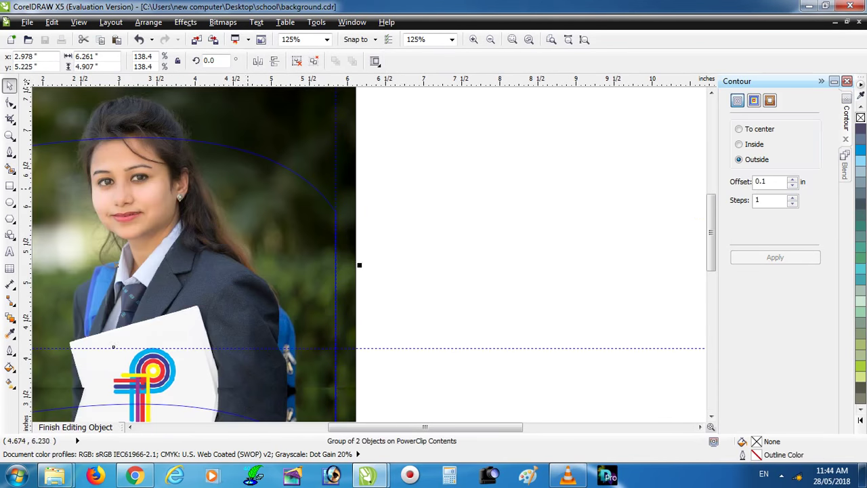
scroll(359, 265, down, 2)
click(278, 216)
scroll(334, 176, up, 1)
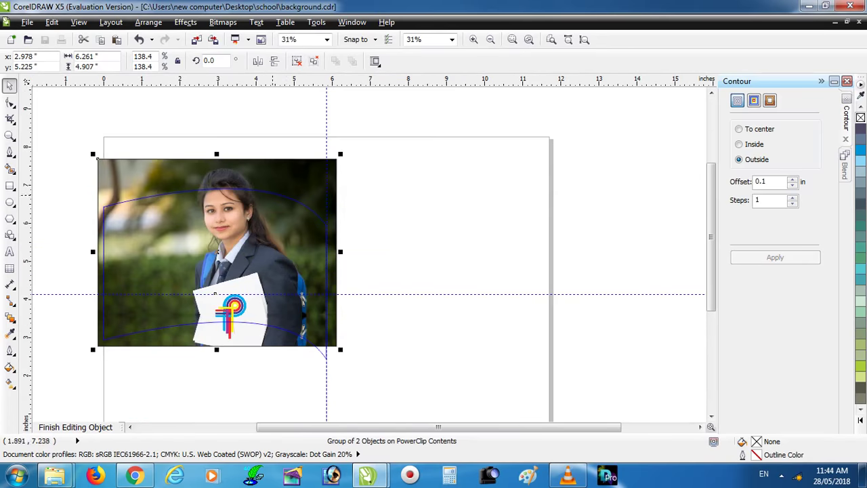
drag(215, 294, 214, 315)
scroll(189, 313, up, 1)
scroll(239, 316, down, 1)
key(Down)
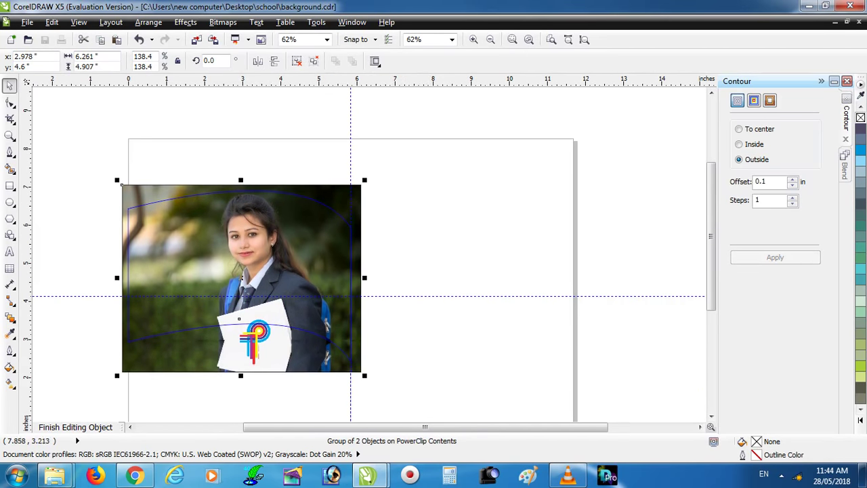
click(75, 427)
scroll(271, 365, up, 2)
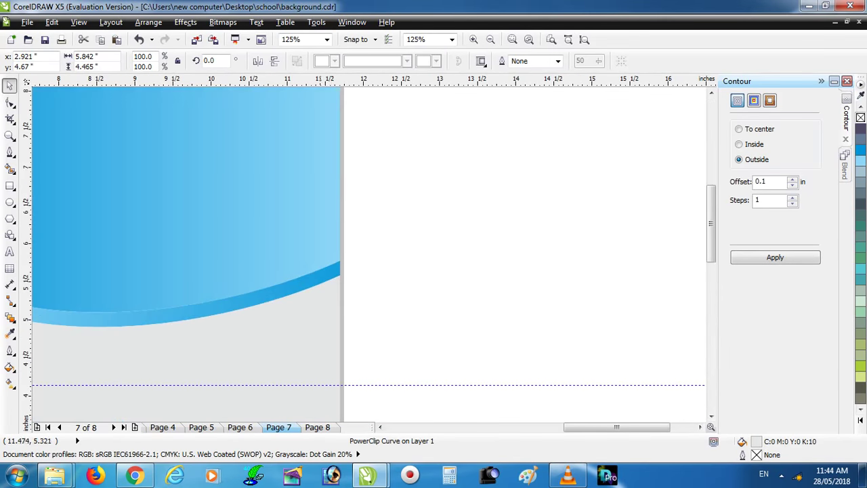
scroll(270, 365, down, 2)
click(318, 427)
scroll(406, 258, down, 2)
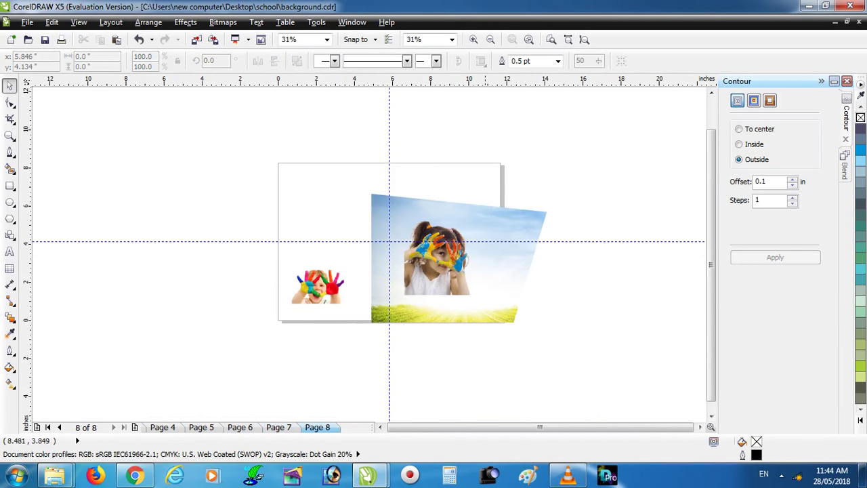
Move the girl photo from page 8 and PowerClip it inside page 7's blue wave shape
drag(330, 165, 562, 387)
drag(404, 220, 596, 167)
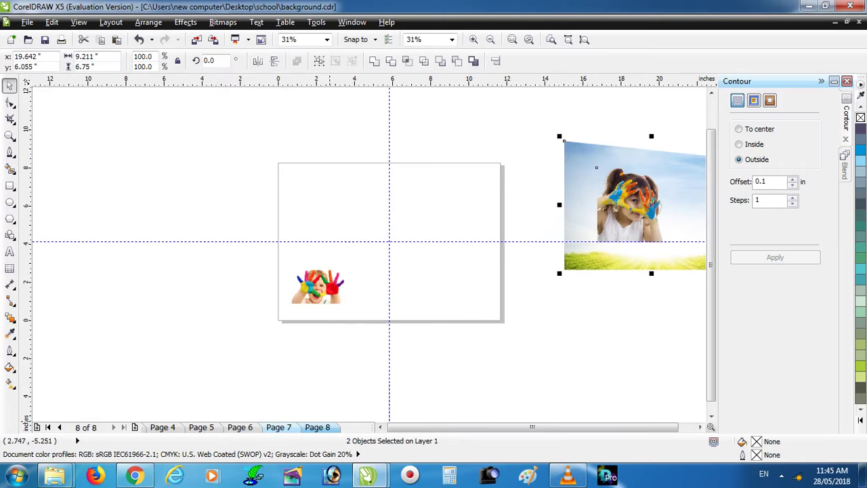
click(279, 427)
drag(464, 204, 281, 271)
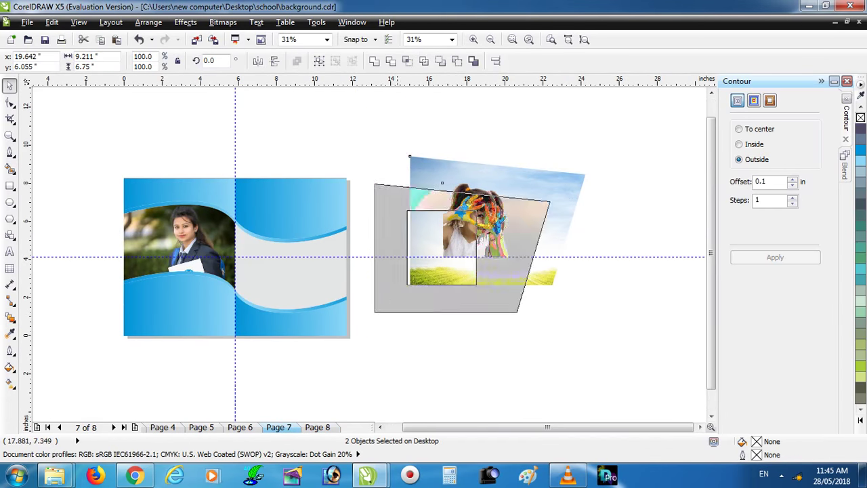
click(329, 310)
Edit the PowerClip contents to shift the girl photo down and right within the frame
right_click(292, 269)
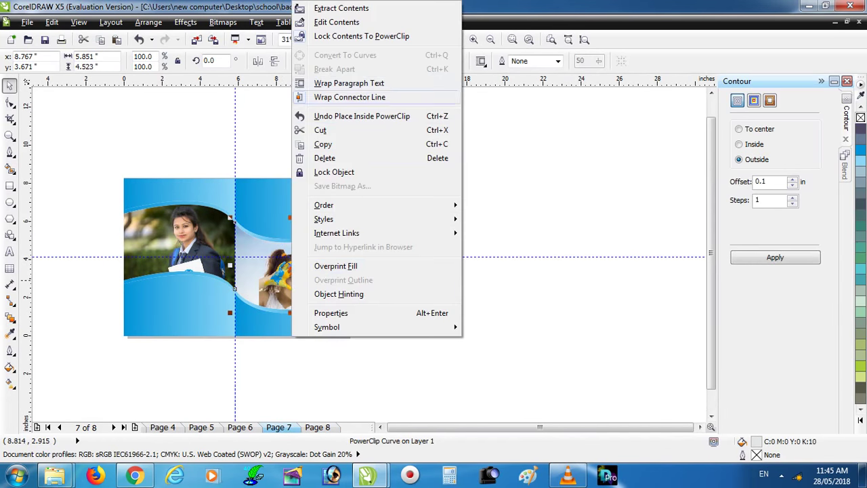
click(325, 22)
drag(427, 400, 217, 169)
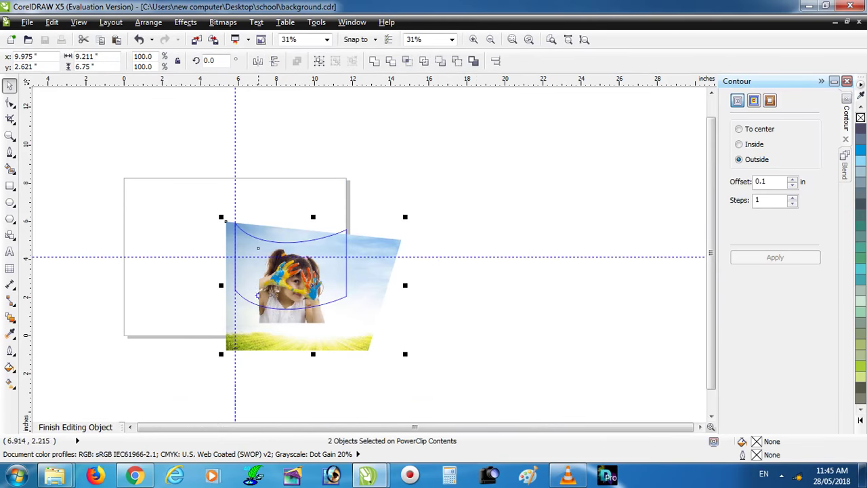
scroll(285, 263, up, 4)
drag(424, 223, 441, 269)
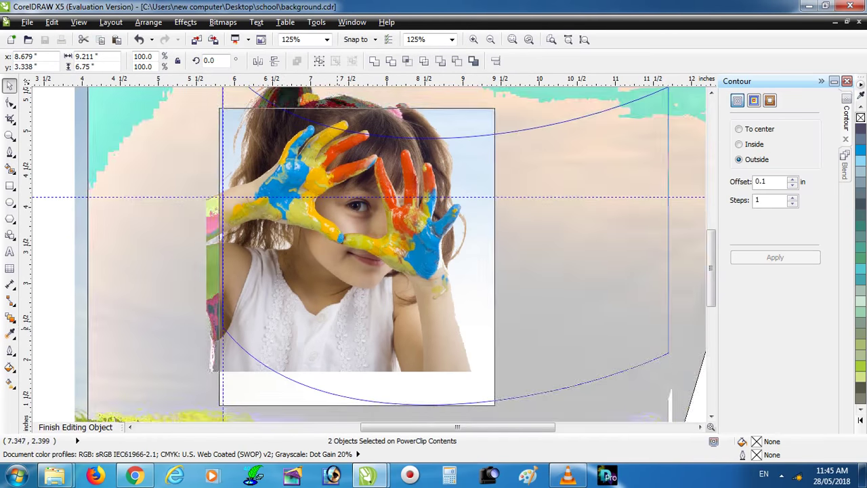
scroll(437, 267, down, 2)
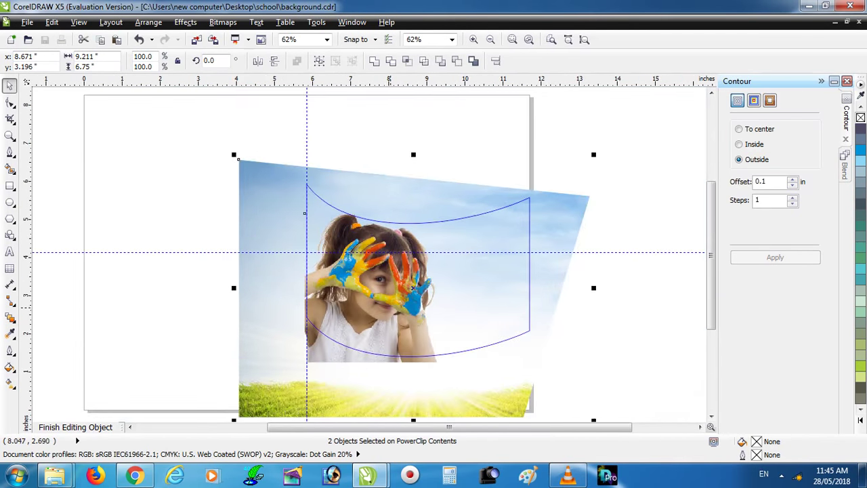
click(75, 427)
scroll(379, 257, down, 4)
scroll(379, 257, up, 4)
click(607, 198)
scroll(577, 294, up, 2)
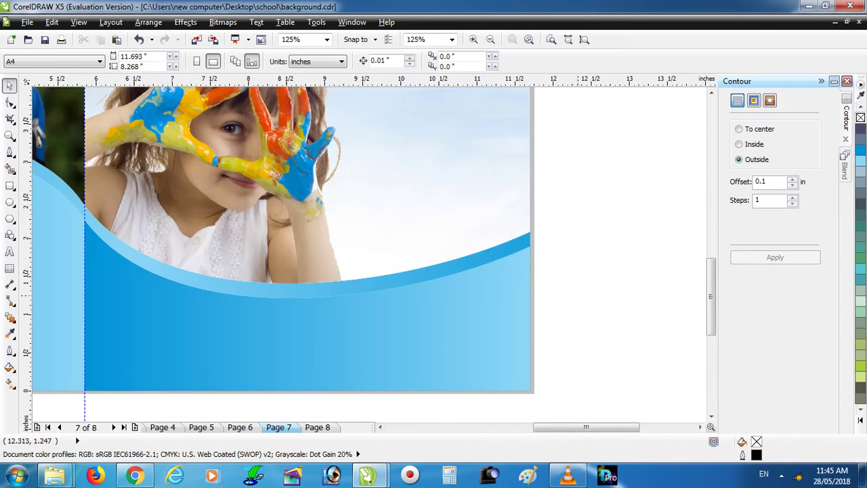
Draw a white-filled circle at page 7's lower right
click(10, 201)
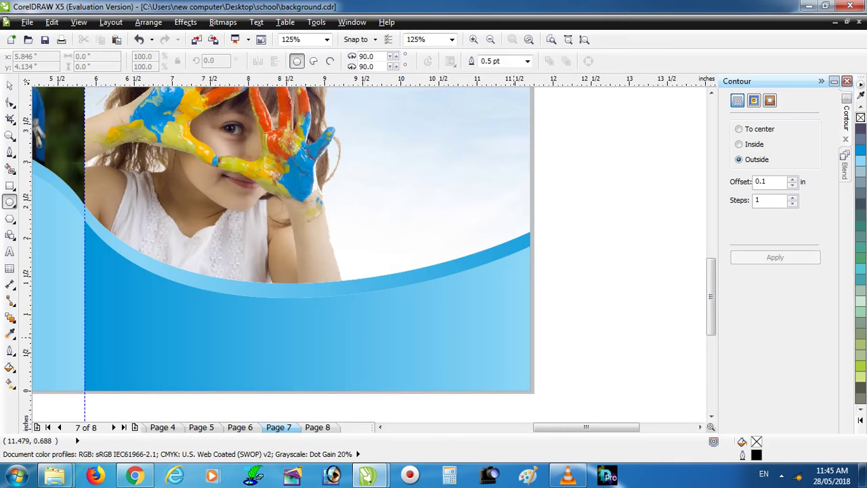
drag(515, 342, 361, 184)
key(space)
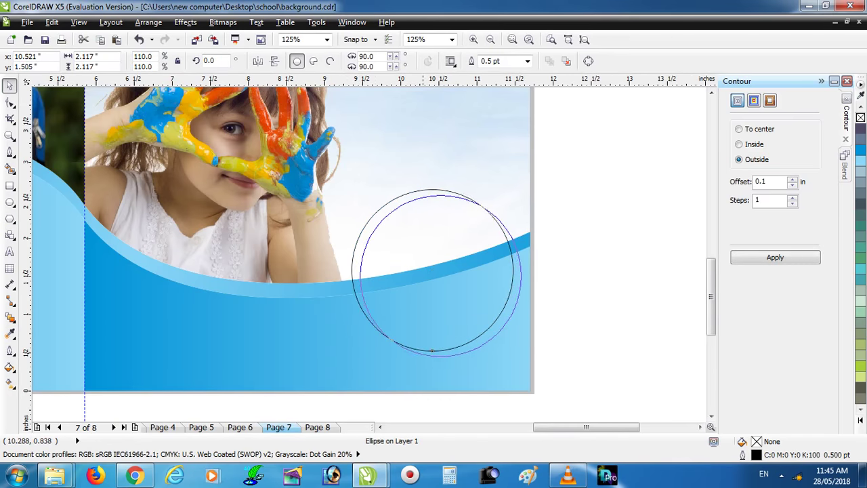
drag(439, 336, 440, 353)
click(860, 420)
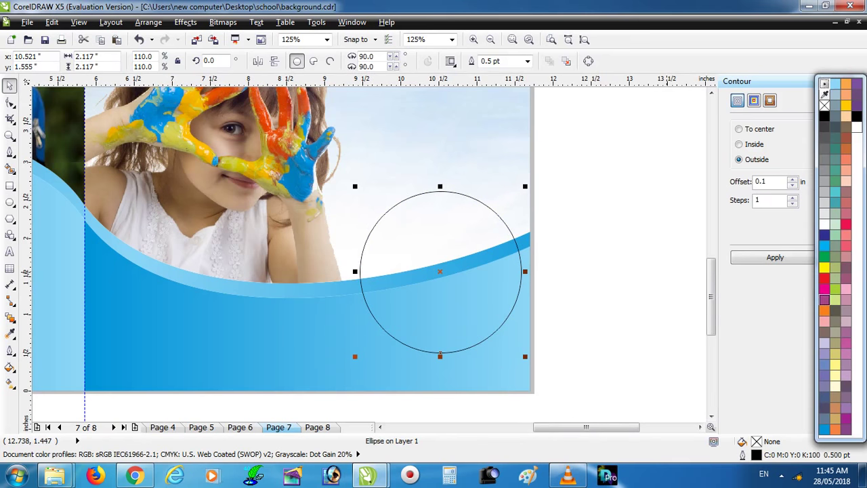
click(824, 224)
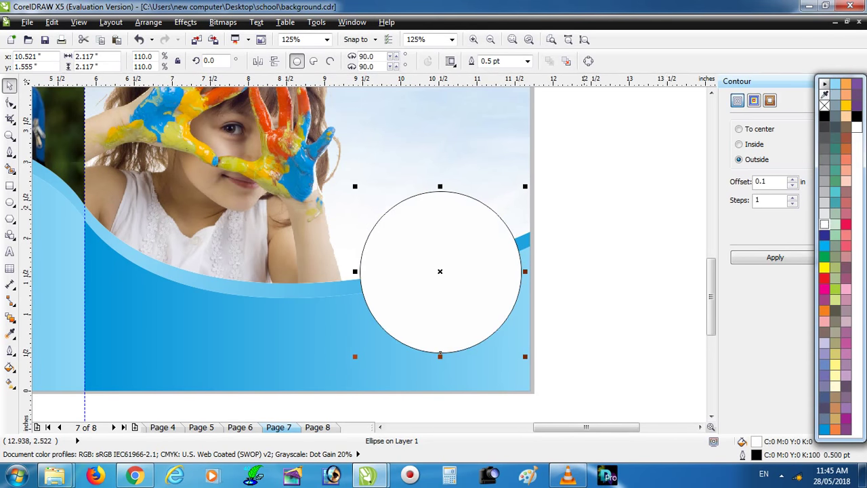
key(Escape)
key(F3)
key(F3)
key(F3)
PowerClip the small painted-hands boy photo from page 8 inside the white circle
click(317, 427)
scroll(217, 248, up, 2)
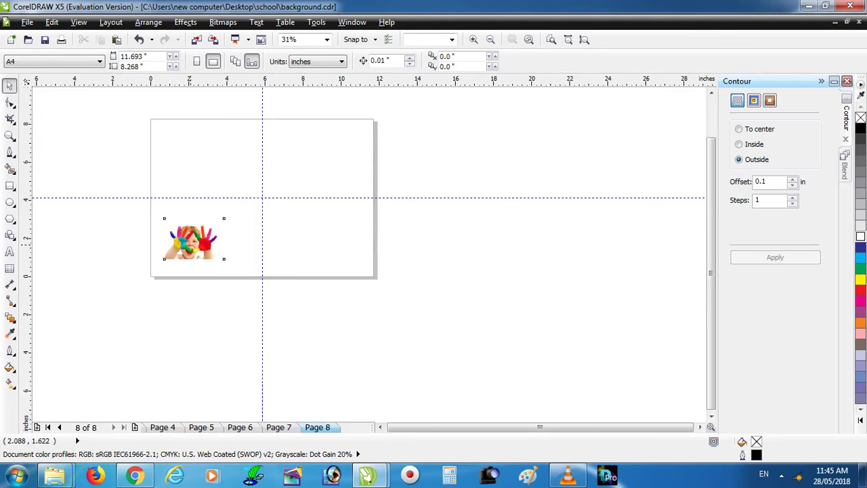
drag(193, 234, 441, 285)
click(278, 427)
scroll(271, 237, up, 2)
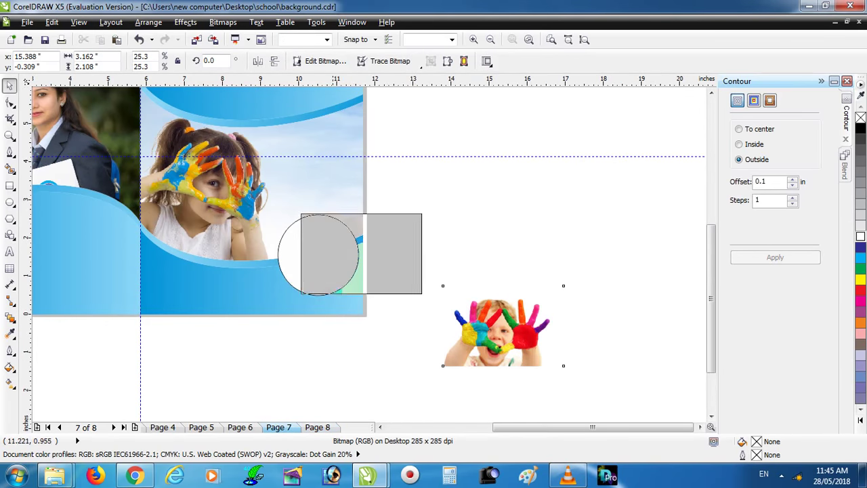
drag(474, 322, 312, 259)
click(361, 300)
scroll(319, 251, up, 3)
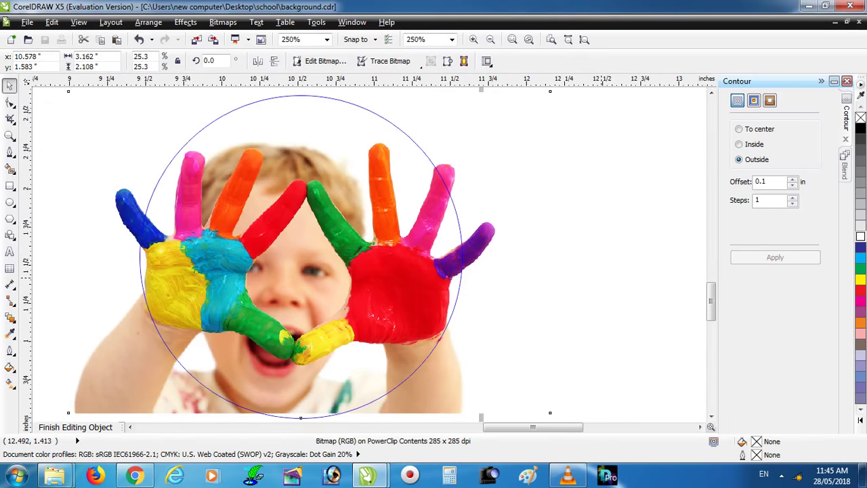
ctrl+click(376, 325)
scroll(474, 238, down, 3)
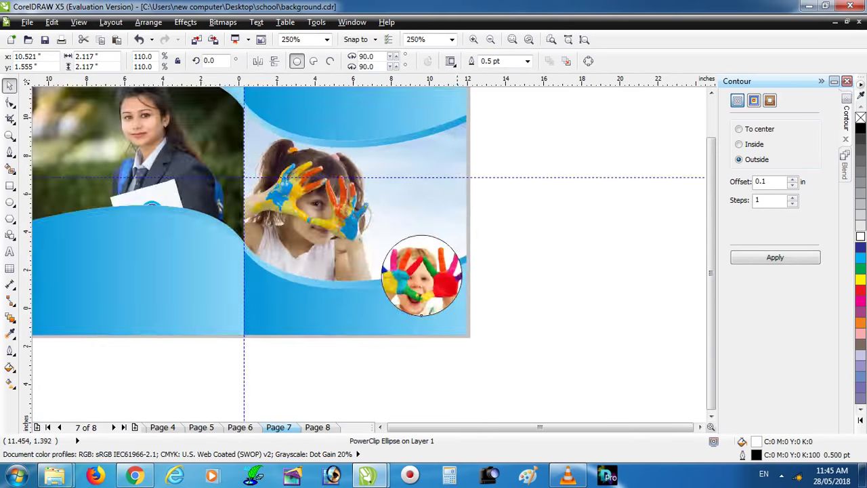
key(shift+F4)
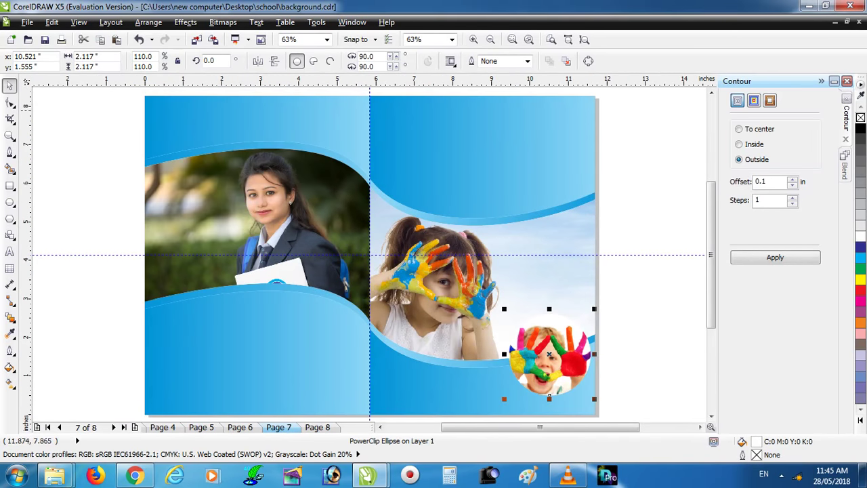
Add a white, bold, 15 pt 'Since 2009:' text line at the top of the right page
key(Escape)
click(10, 252)
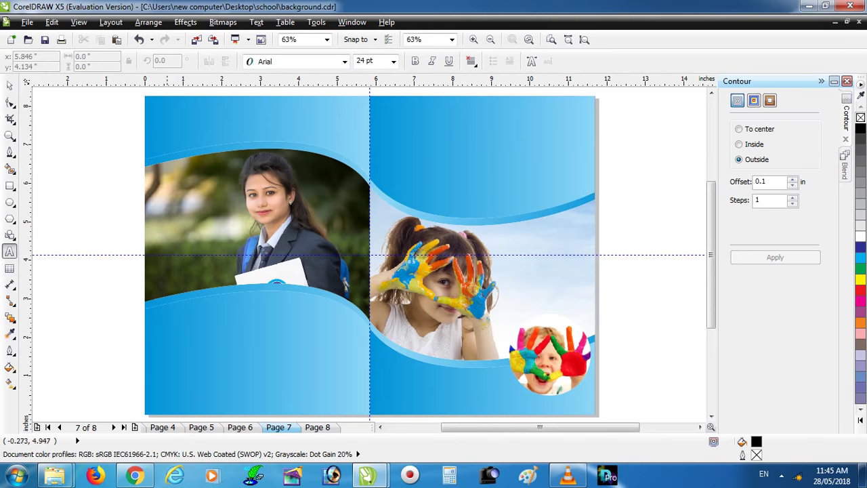
scroll(463, 134, up, 1)
scroll(365, 203, down, 1)
scroll(364, 169, down, 2)
scroll(363, 135, up, 5)
click(307, 177)
text(Si)
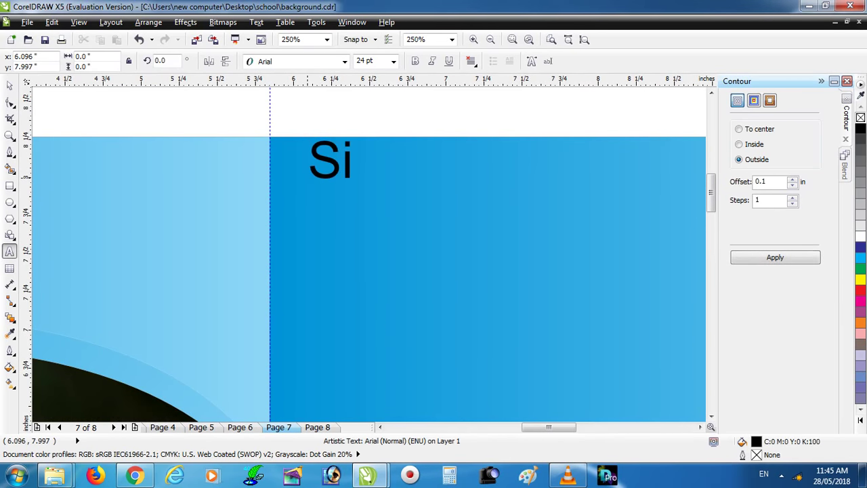
text(nce 2009)
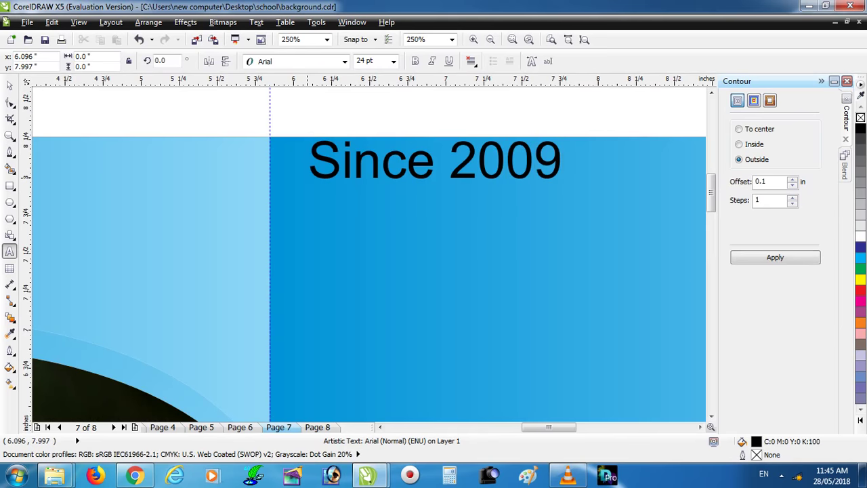
text(:)
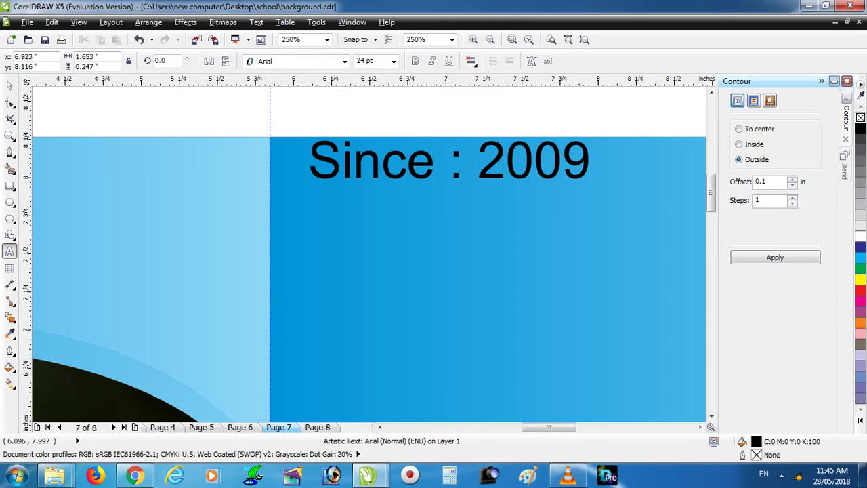
click(10, 85)
click(359, 61)
text(15)
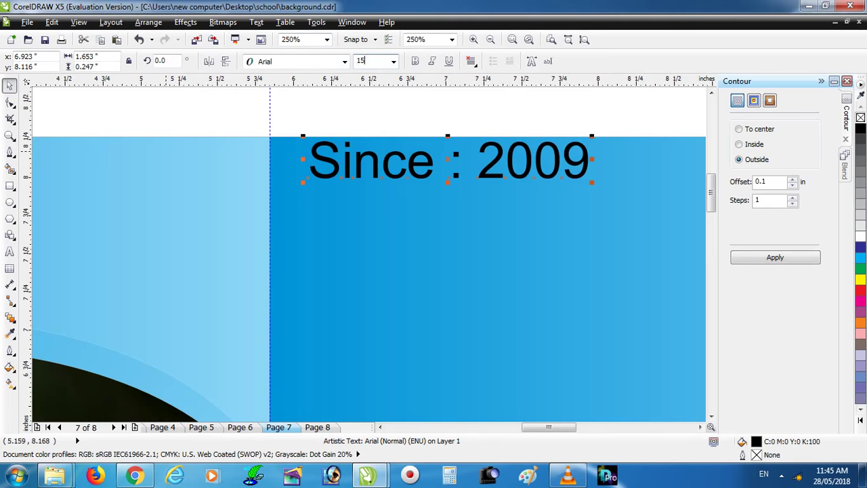
key(Return)
click(861, 236)
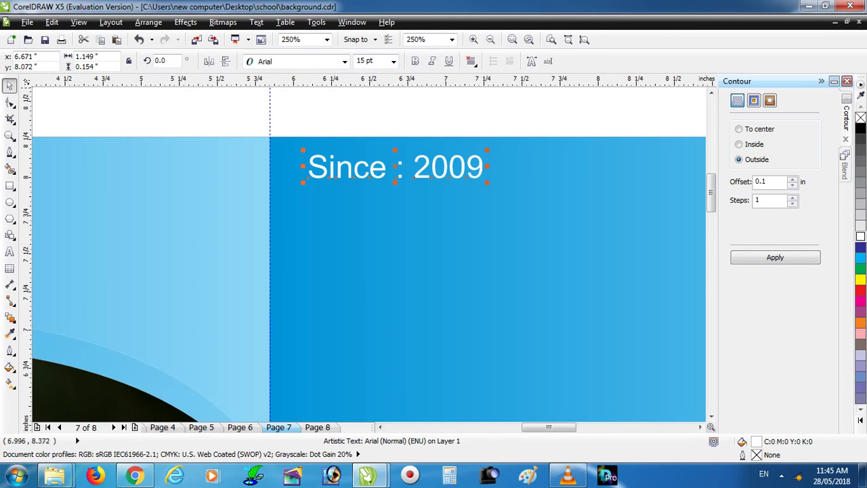
click(416, 61)
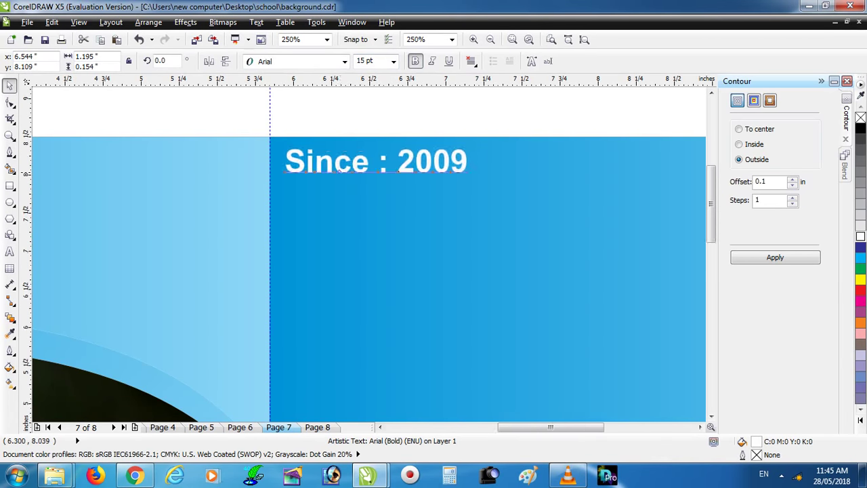
Duplicate that line in ShellyMarisSH font, enlarge it, and retype it as 'parmar printers'
scroll(339, 170, down, 2)
drag(339, 170, 378, 203)
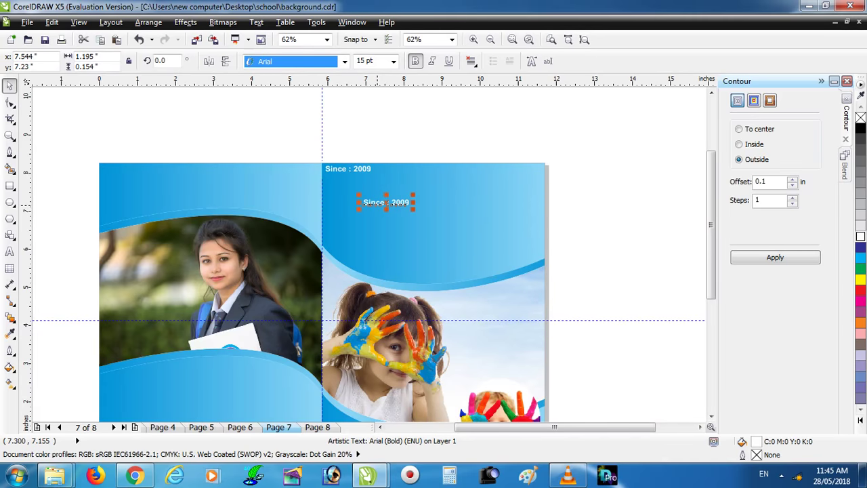
click(344, 61)
key(Return)
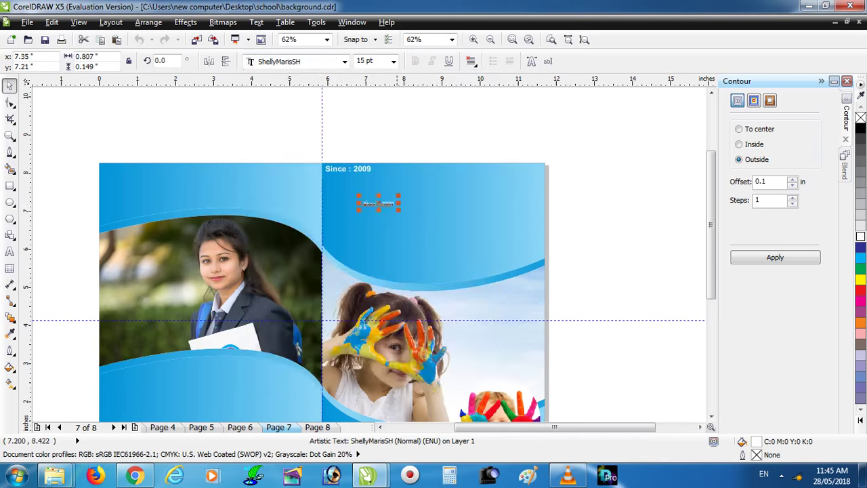
scroll(388, 204, up, 2)
drag(405, 208, 605, 244)
click(9, 251)
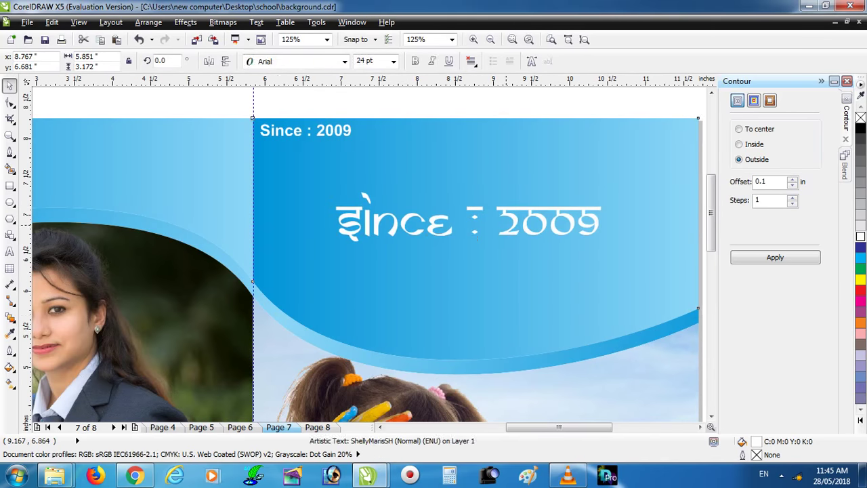
drag(498, 220, 601, 224)
key(ctrl+a)
text(parmar print)
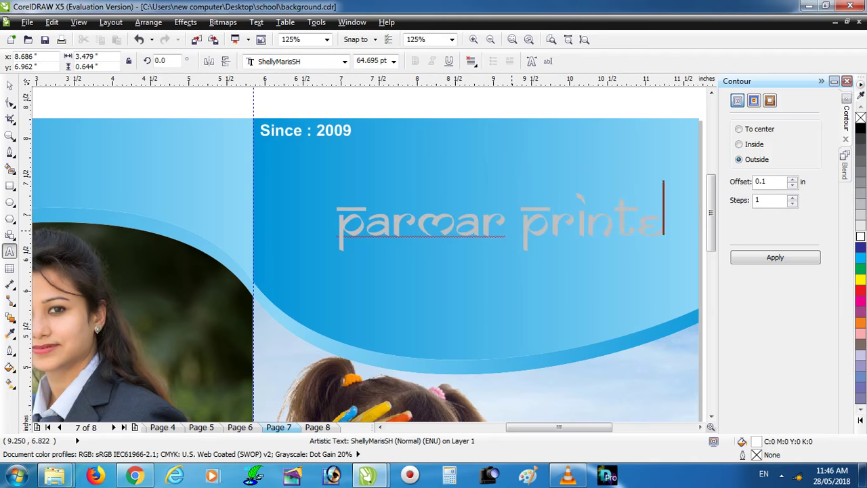
text(ers)
Make the title uppercase, put 'printers' on a second line, centre it, and raise it
key(ctrl+a)
key(shift+F3)
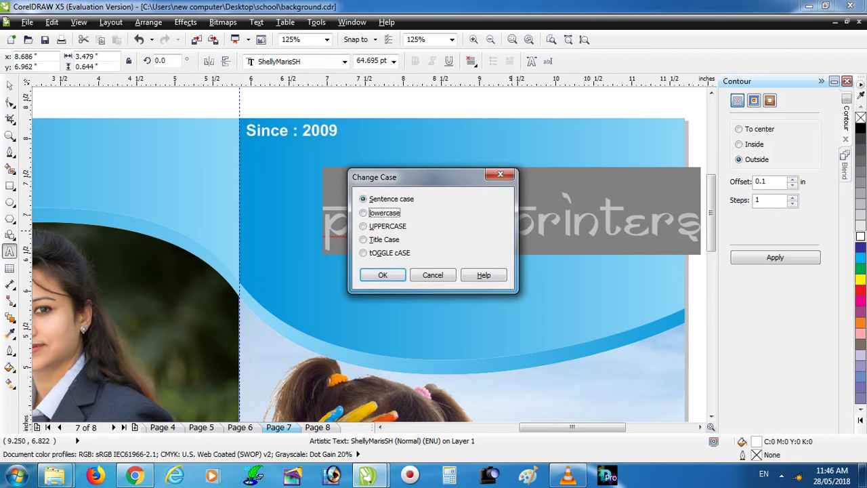
key(Down)
key(Down)
key(Return)
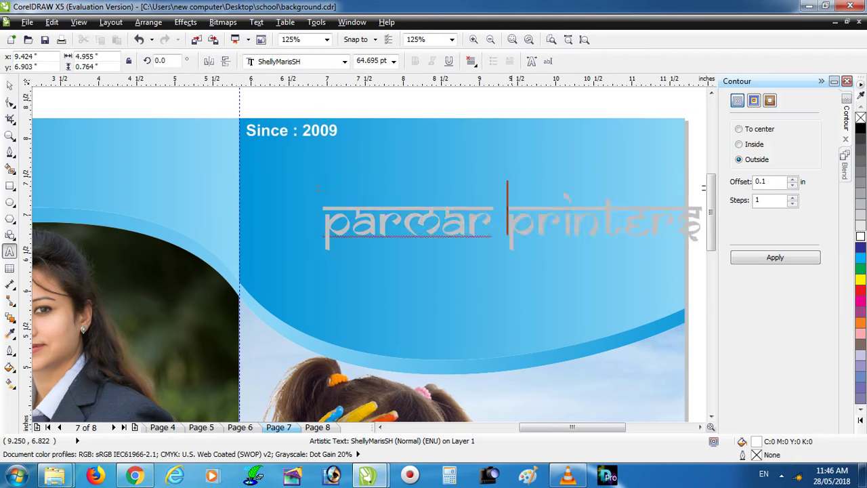
key(Return)
key(ctrl+a)
key(ctrl+e)
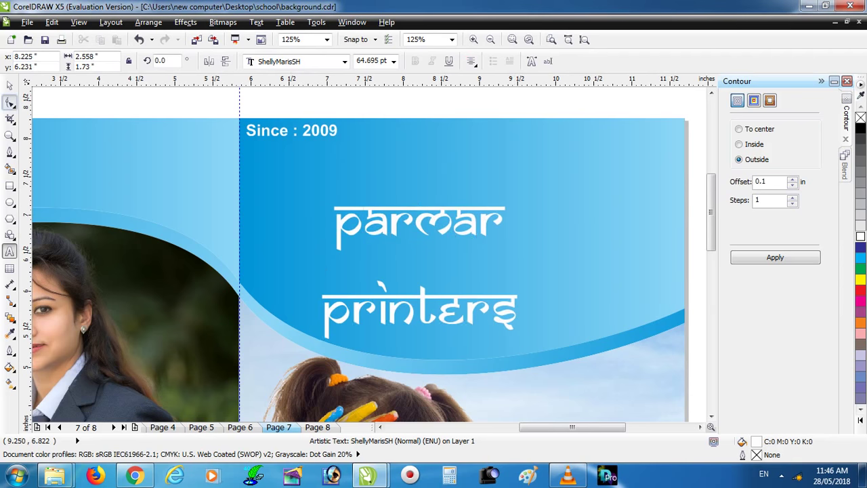
key(F10)
key(space)
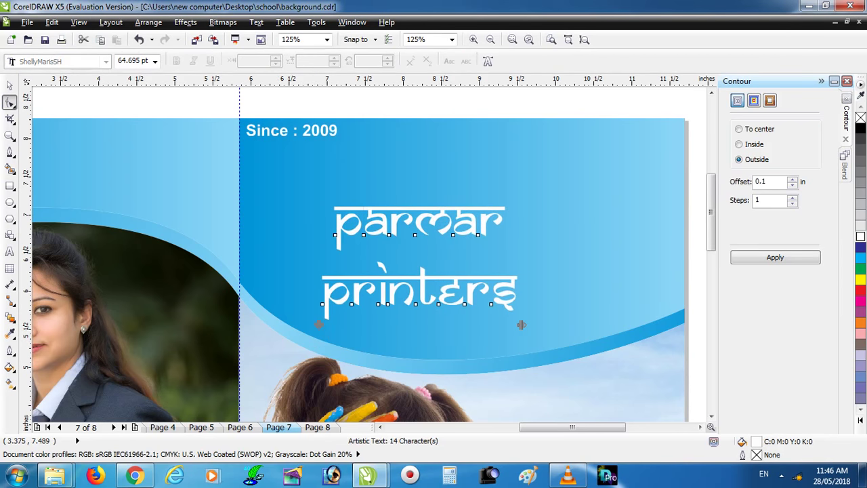
drag(442, 233, 453, 190)
Move the 'Since : 2009' line down to the cover's lower area
scroll(538, 193, down, 3)
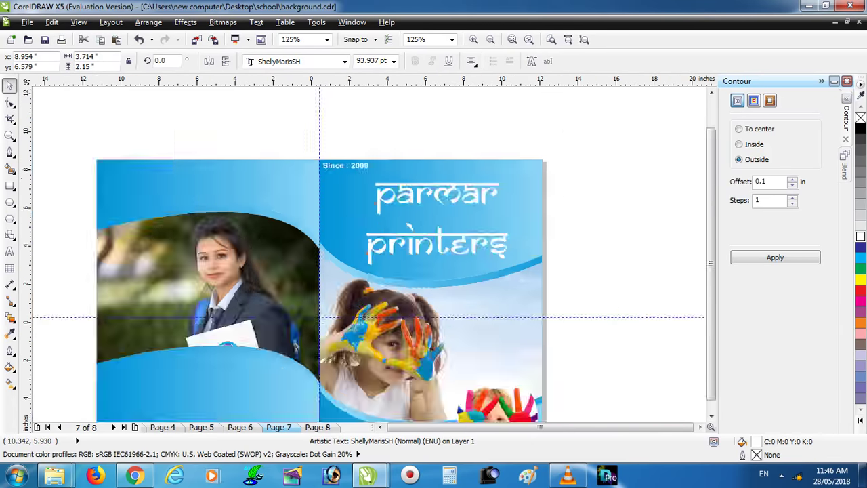
scroll(538, 193, down, 8)
scroll(539, 193, up, 5)
drag(436, 145, 437, 278)
scroll(447, 280, up, 5)
double_click(436, 283)
Retype the line as 'Printing / Designing Work' in Arial Black, tighten leading, enlarge to about 21 pt
key(ctrl+a)
scroll(422, 303, up, 3)
text(Prin)
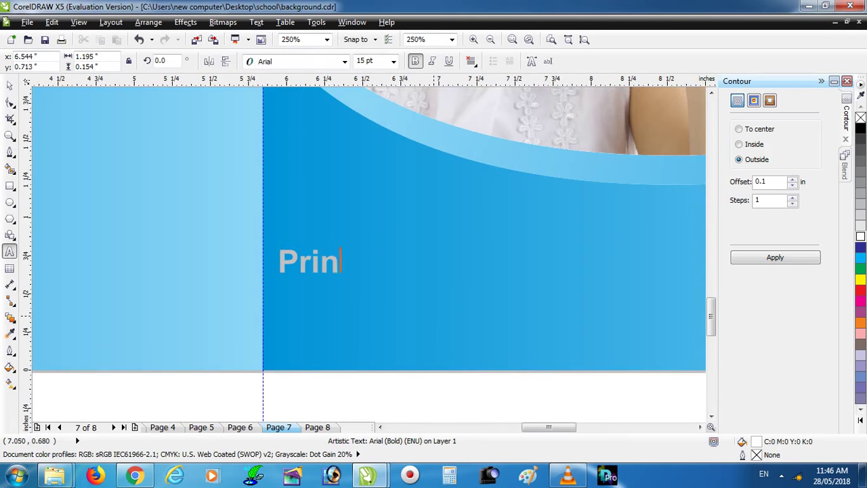
text(ting)
key(Return)
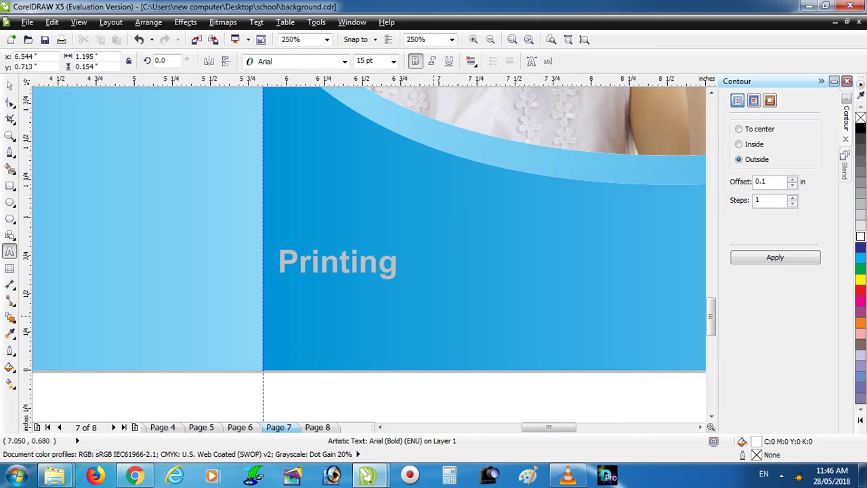
text(Designing W)
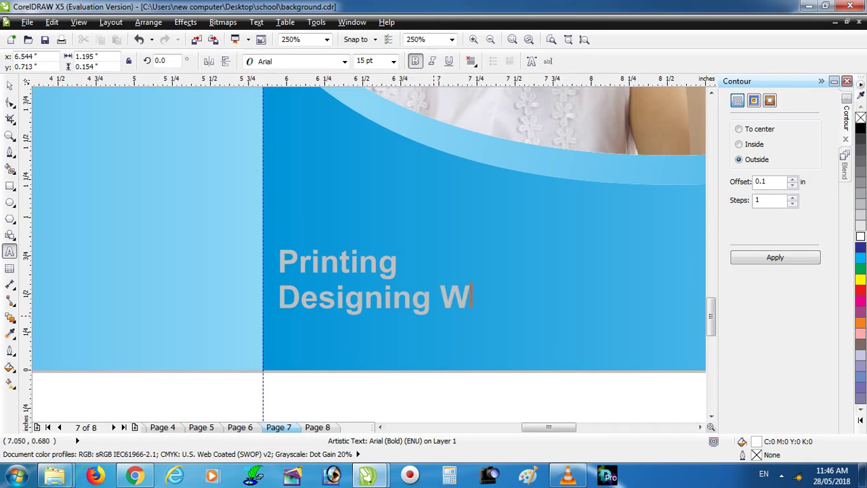
text(ork)
key(ctrl+space)
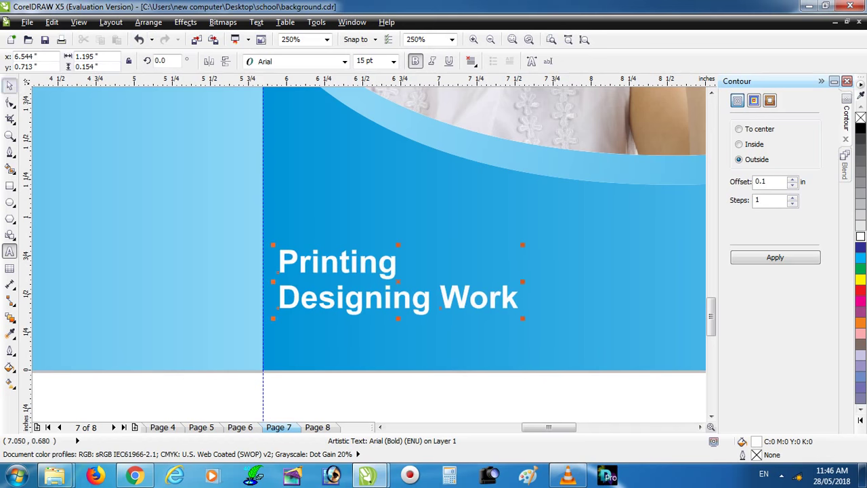
click(344, 61)
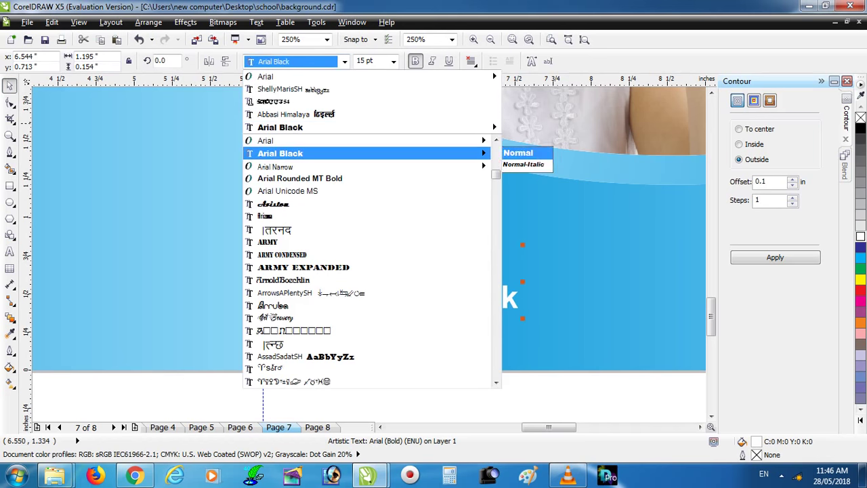
click(525, 150)
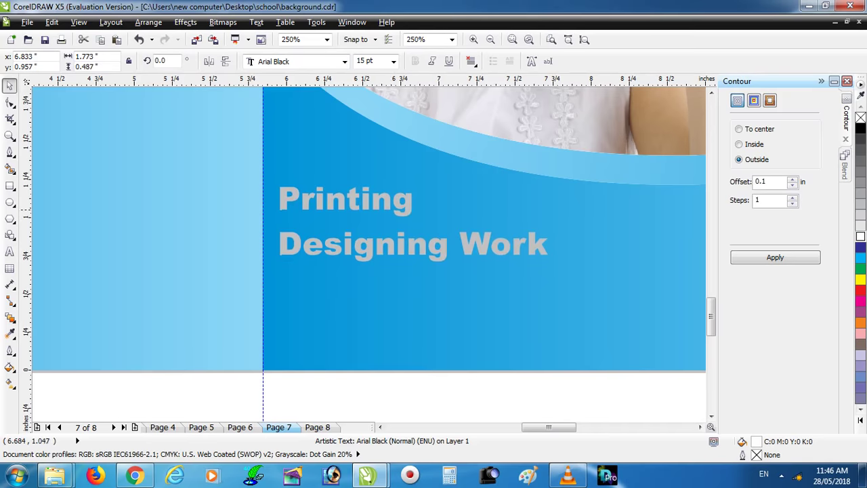
key(F10)
drag(272, 265, 272, 259)
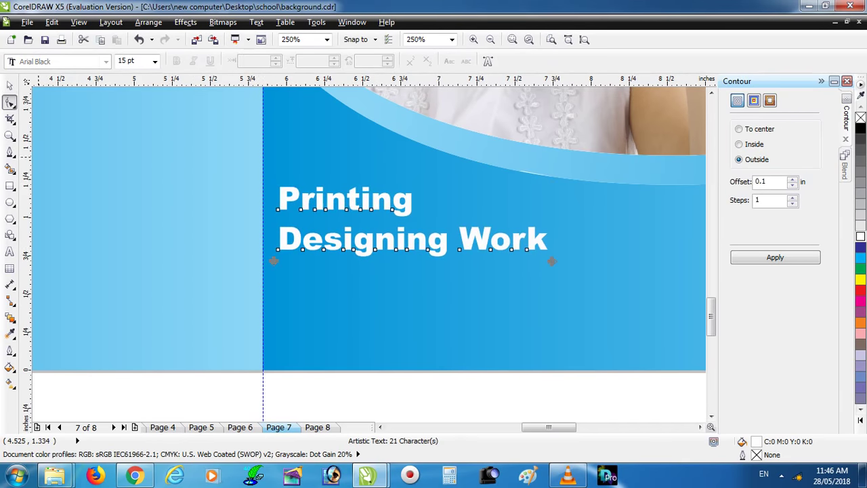
key(space)
drag(553, 261, 657, 272)
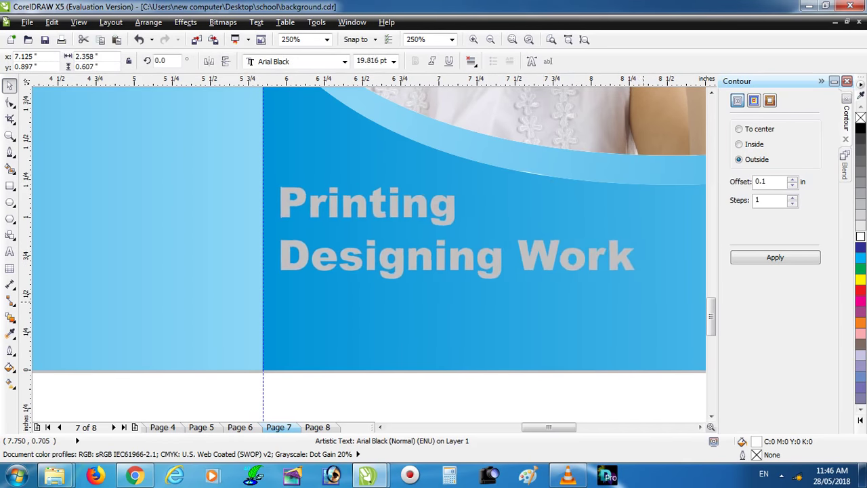
Duplicate the heading below, retype the copy as 'W', and set it in Arial
drag(389, 208, 389, 323)
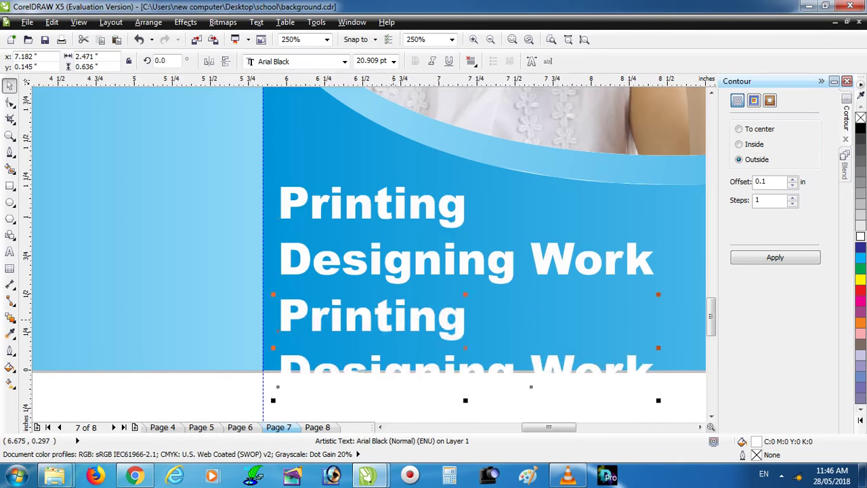
scroll(391, 320, down, 2)
mouse_move(336, 310)
mouse_down()
mouse_move(429, 325)
mouse_move(525, 355)
mouse_up()
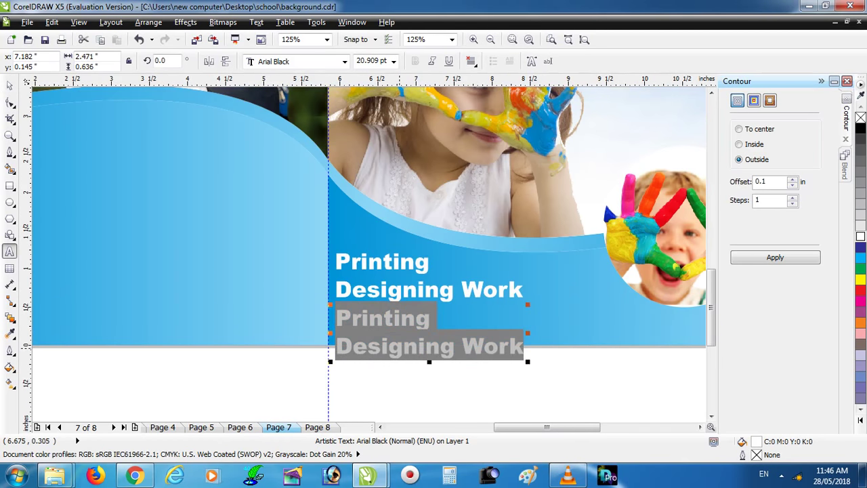
text(We)
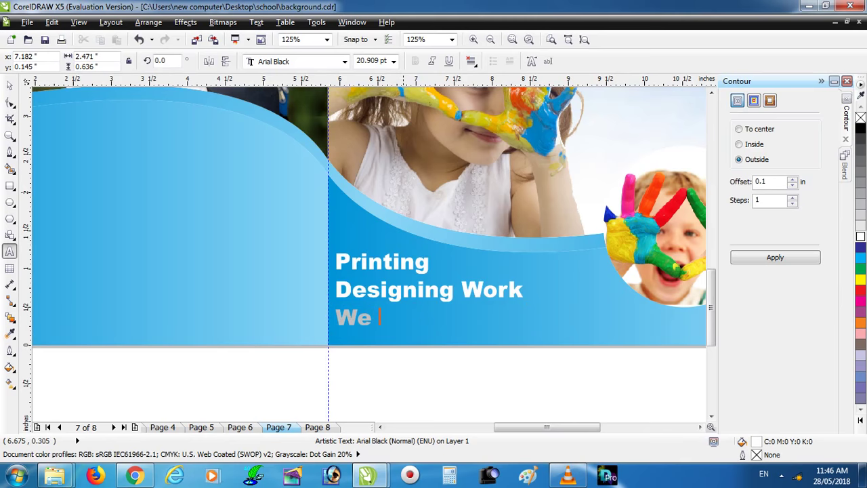
click(9, 86)
click(344, 61)
click(285, 84)
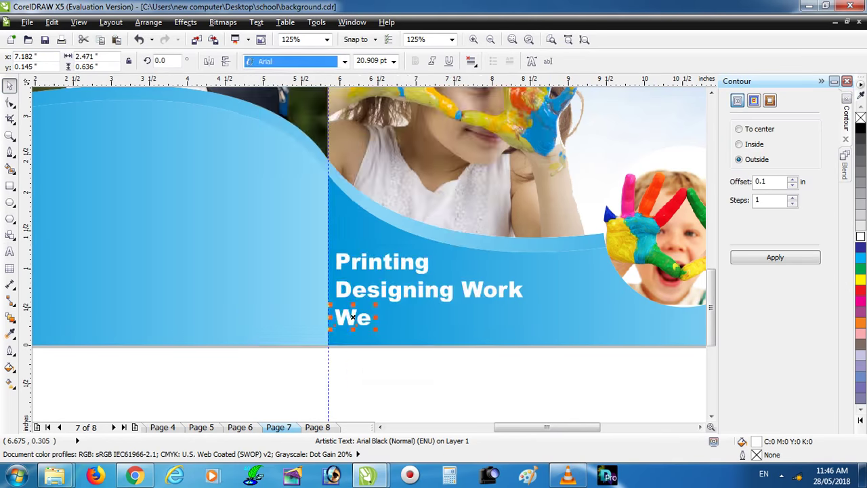
Set the We line to 14 pt, non-bold, and move it up toward the heading
scroll(351, 331, up, 2)
click(393, 61)
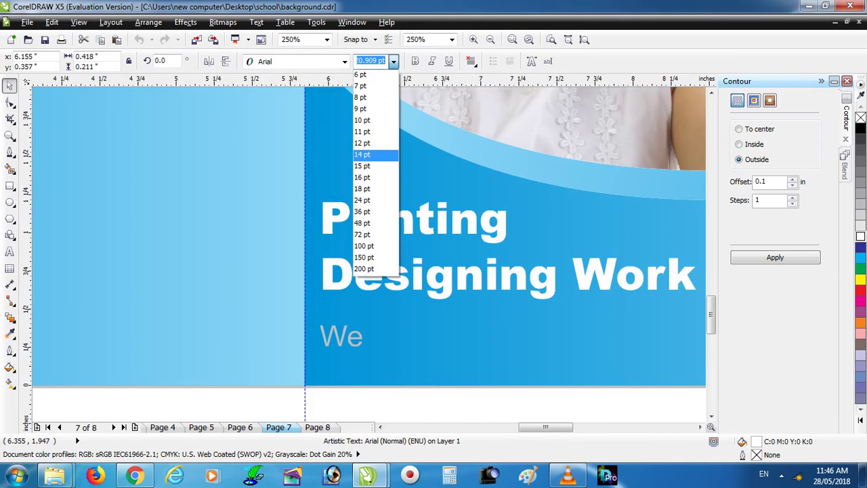
click(373, 145)
key(ctrl+b)
drag(341, 336, 341, 323)
key(ctrl+b)
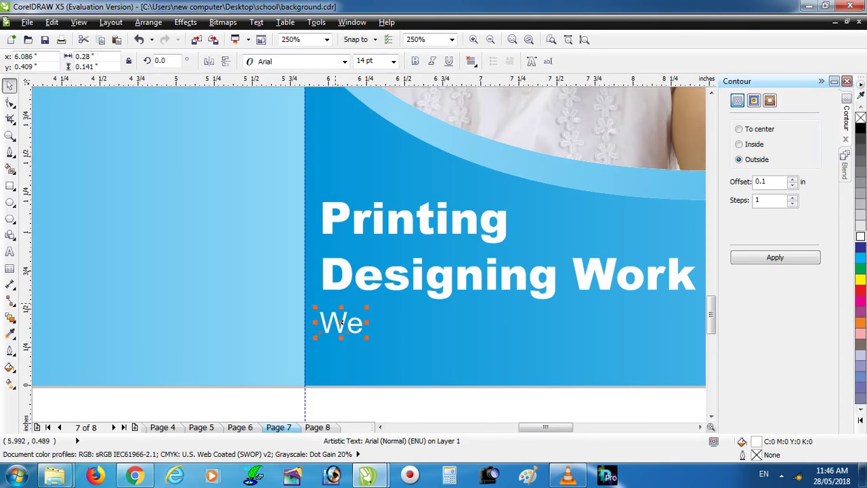
key(F10)
Type the all-types-of-printing-material, suitable-price, on-time blurb and correct 'priting' to 'printing'
key(F8)
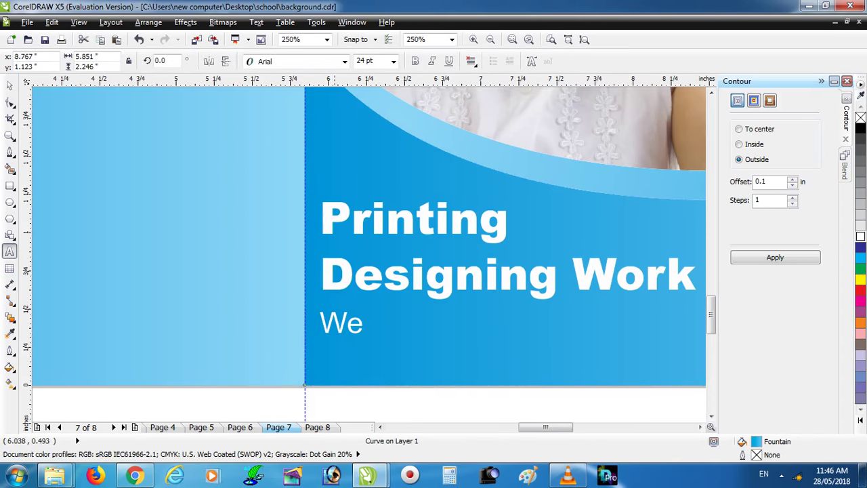
key(ctrl+a)
text(Wel)
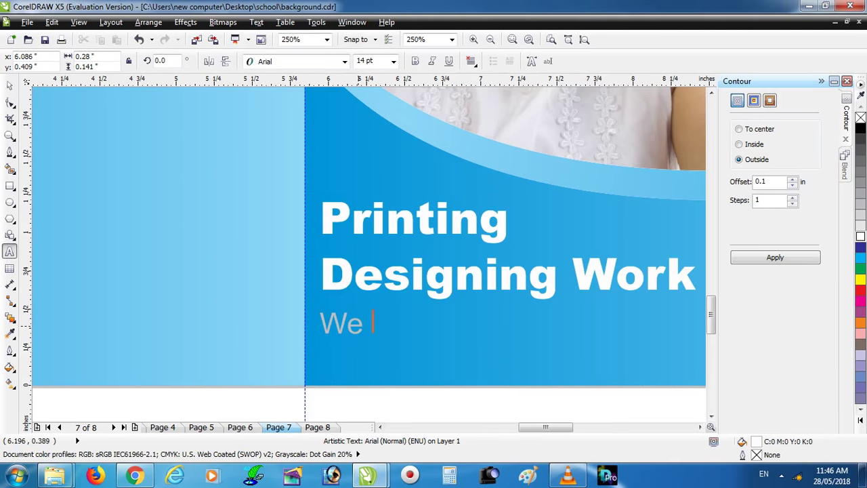
text( be priov)
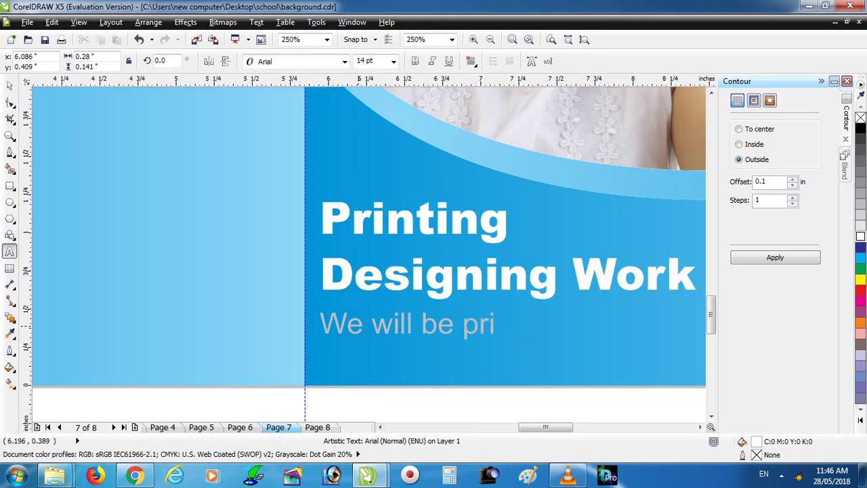
text(ovide)
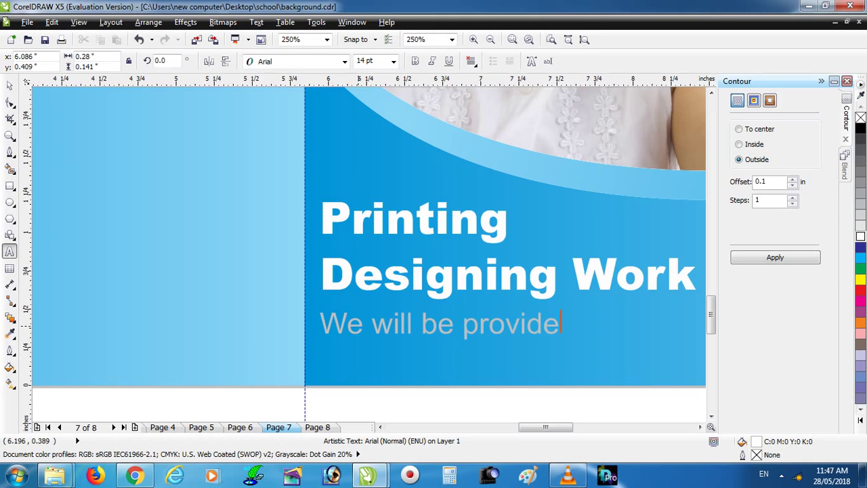
text(l type of priti)
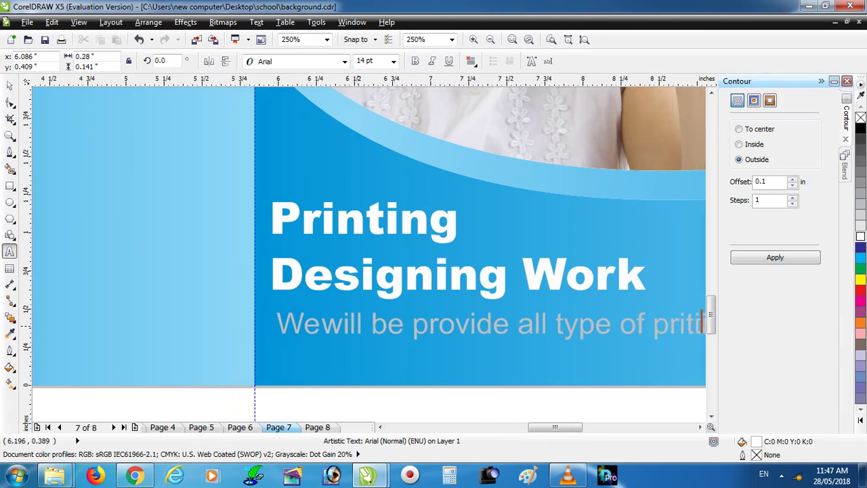
text(ng materi)
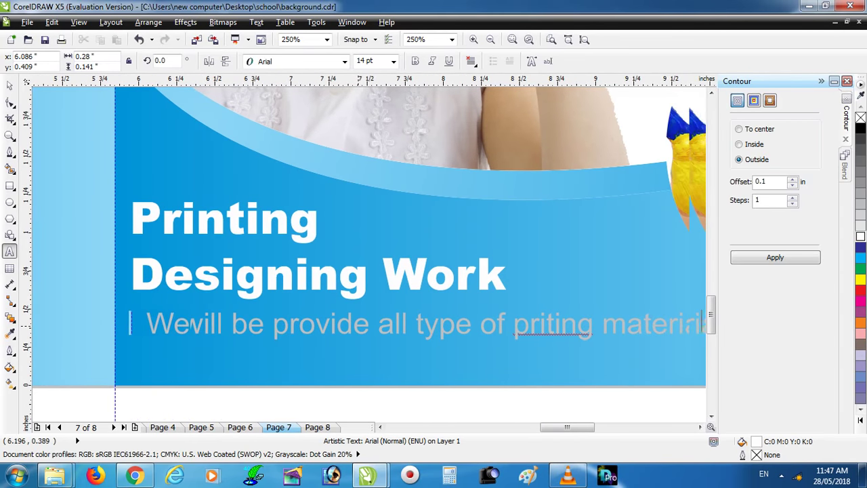
text(ala)
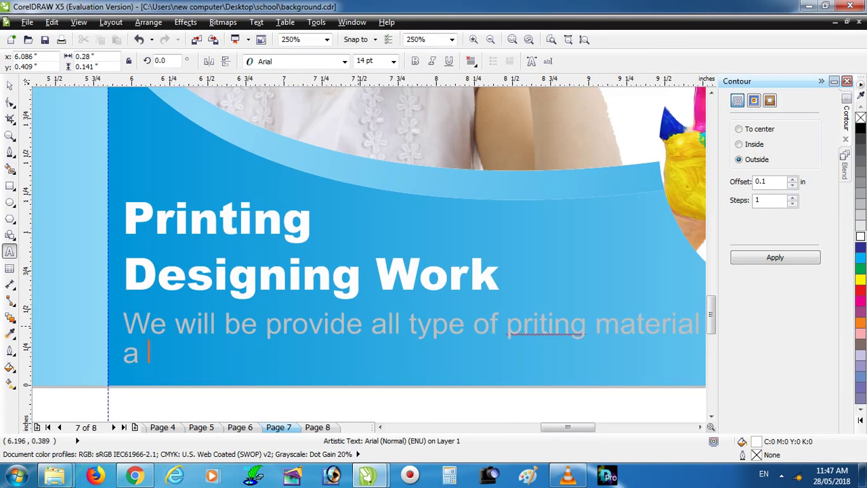
key(BackSpace)
key(BackSpace)
key(BackSpace)
text(uitab)
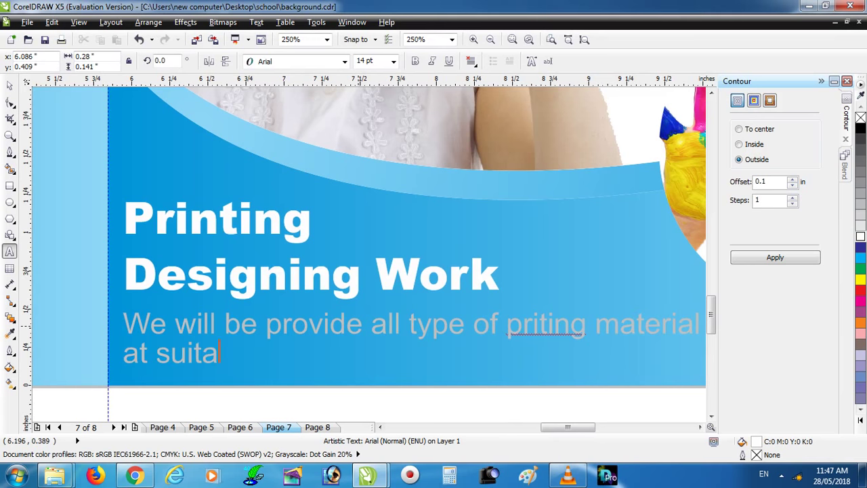
text(le price and)
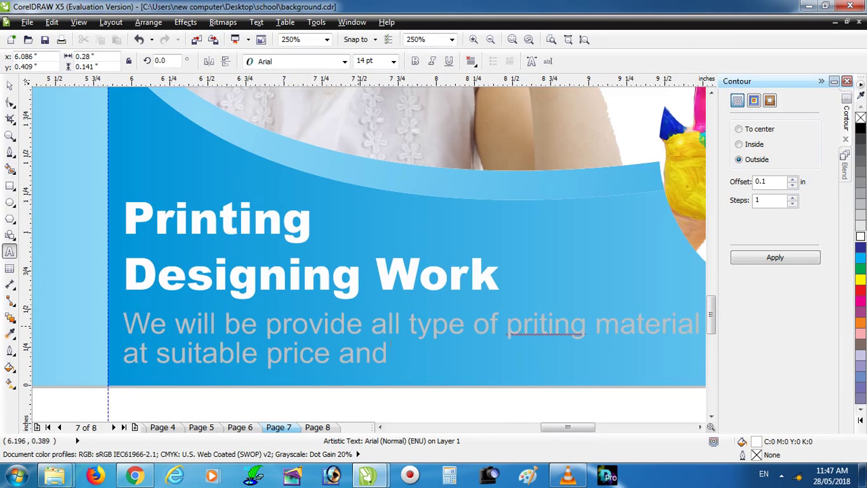
text( on time)
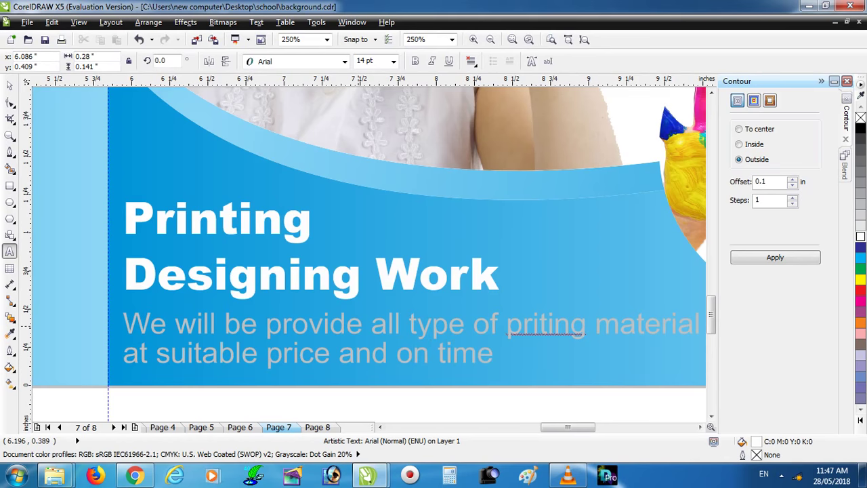
right_click(564, 324)
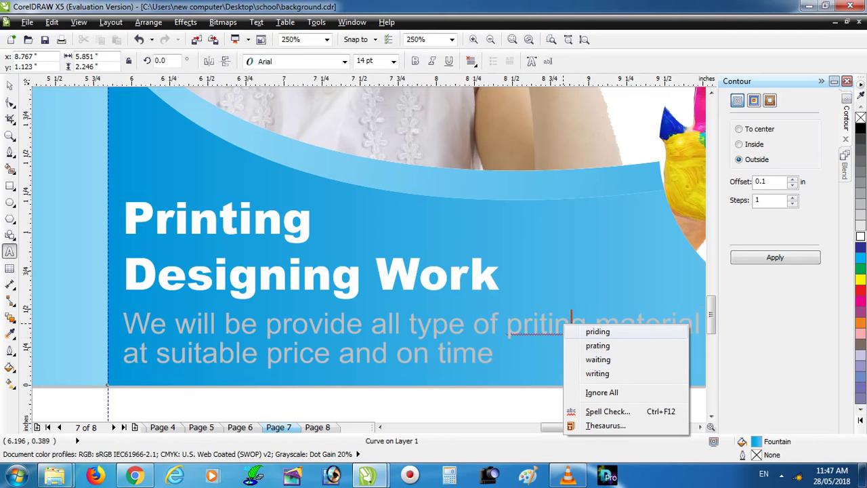
key(Escape)
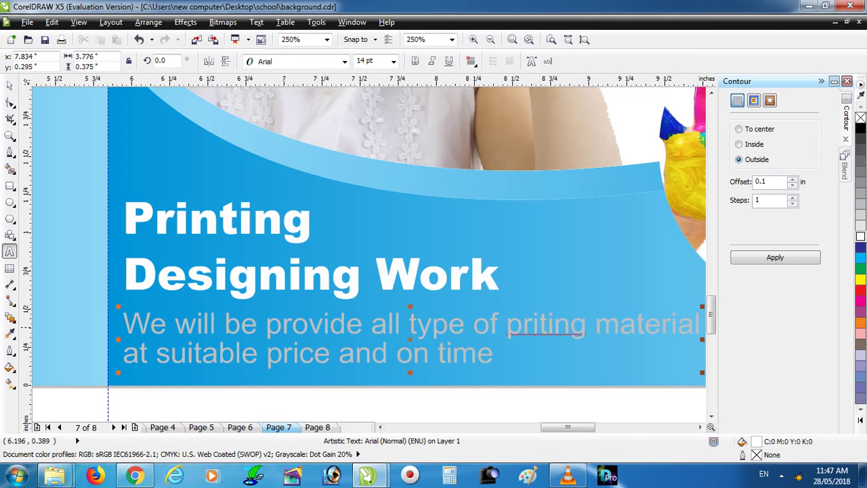
click(540, 324)
text(n)
key(ctrl+space)
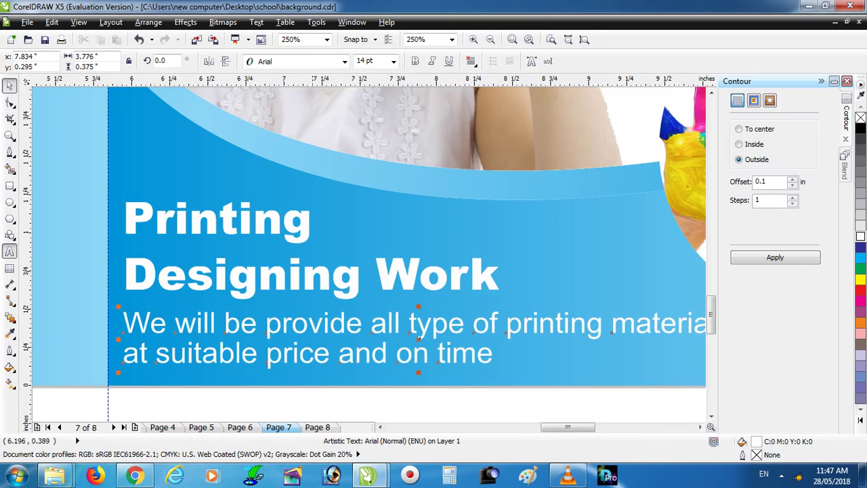
key(F3)
scroll(554, 400, down, 1)
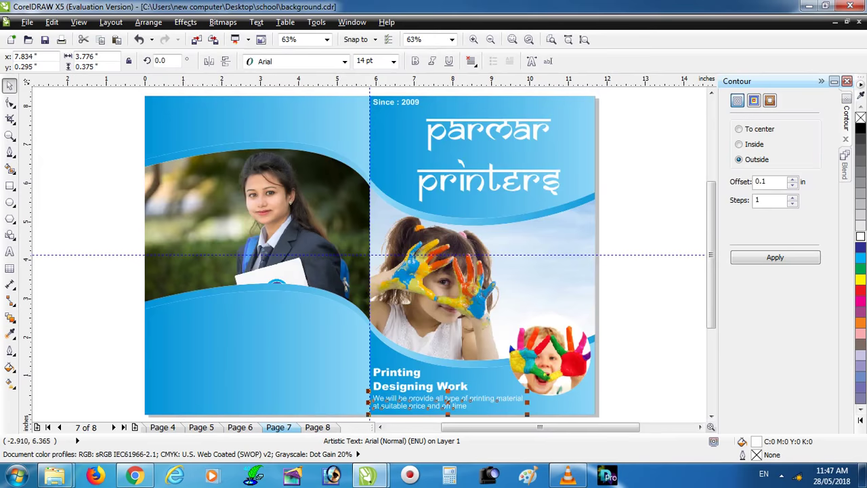
Add a horizontal guideline across the left page
scroll(241, 173, up, 1)
scroll(76, 184, down, 1)
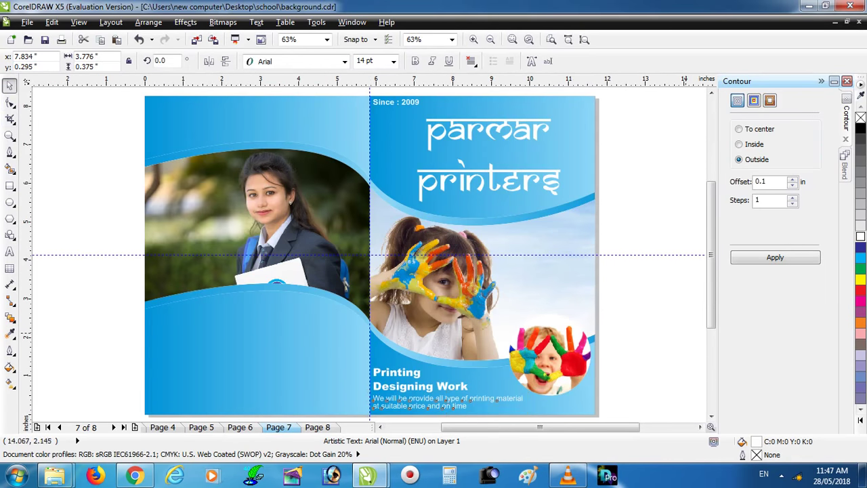
key(Escape)
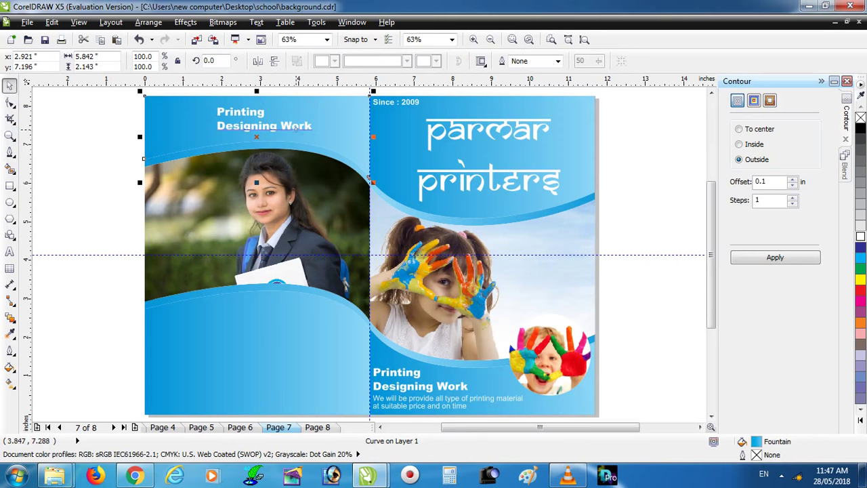
drag(27, 176, 257, 176)
scroll(270, 140, down, 1)
scroll(269, 139, up, 2)
Retype the copied heading as 'Our Feature' in Ariston, nudge it right and enlarge slightly
key(F8)
drag(220, 203, 408, 243)
click(344, 61)
key(Down)
key(Down)
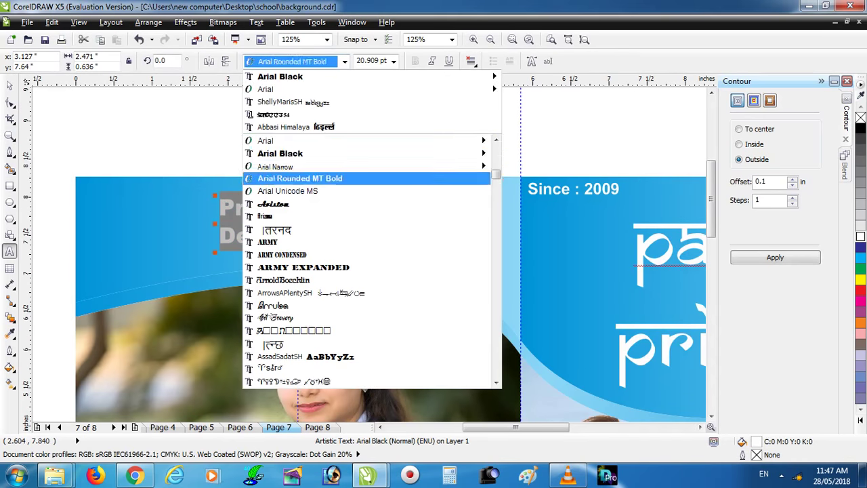
key(Down)
key(Return)
text(o Fature)
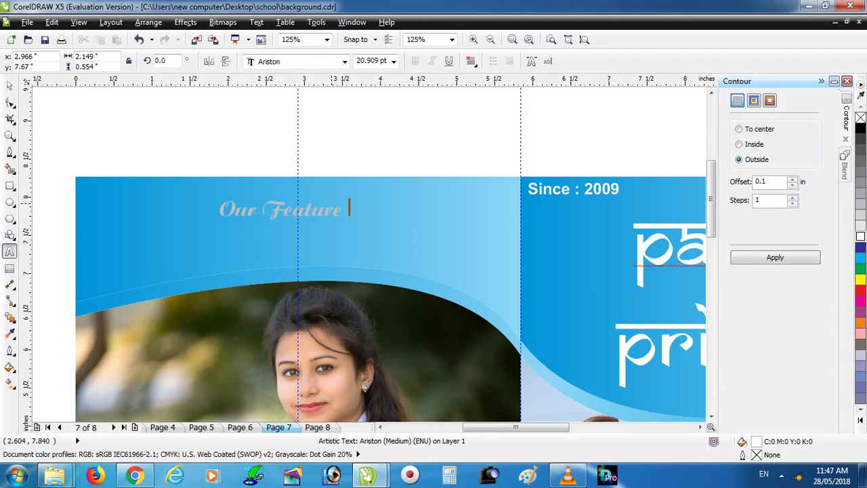
key(ctrl+space)
drag(280, 210, 296, 211)
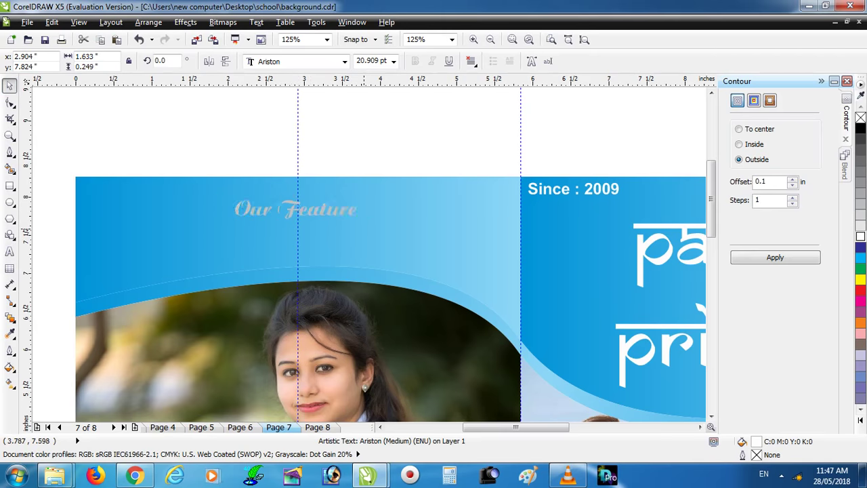
drag(363, 222, 378, 229)
click(292, 167)
click(9, 201)
scroll(95, 200, up, 2)
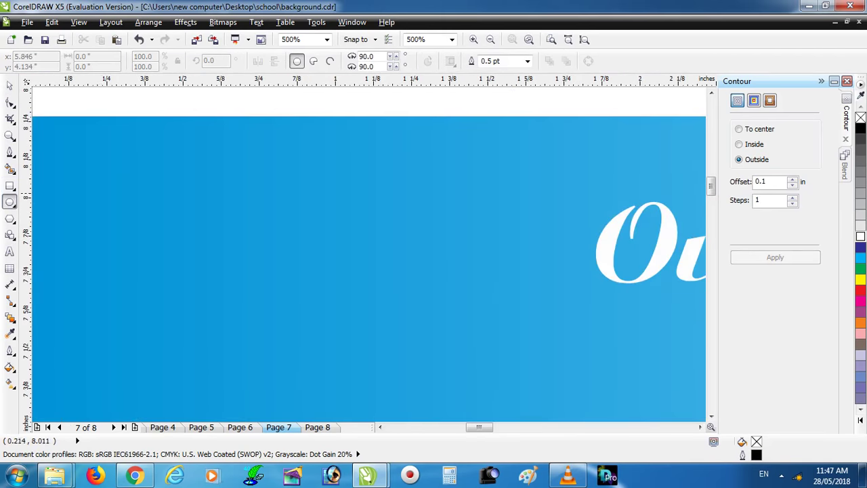
Draw a white circle with a 1.0 pt outline at the left page's top-left
scroll(143, 185, down, 1)
drag(95, 163, 216, 266)
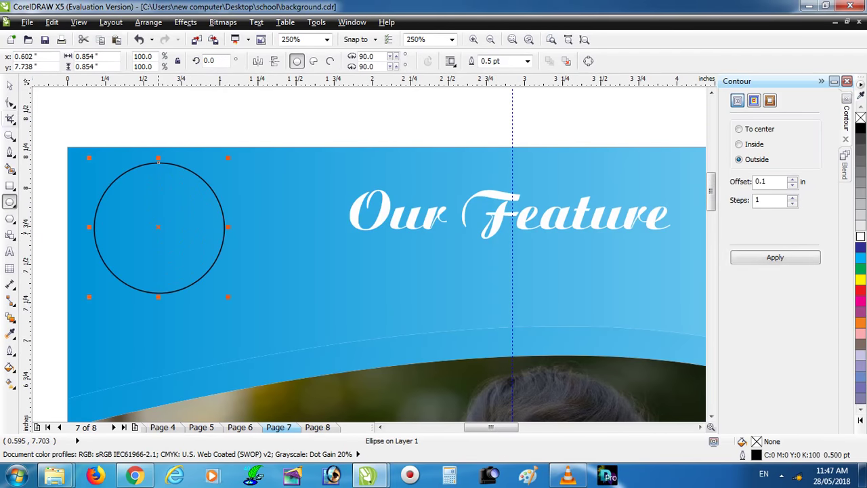
key(space)
click(861, 236)
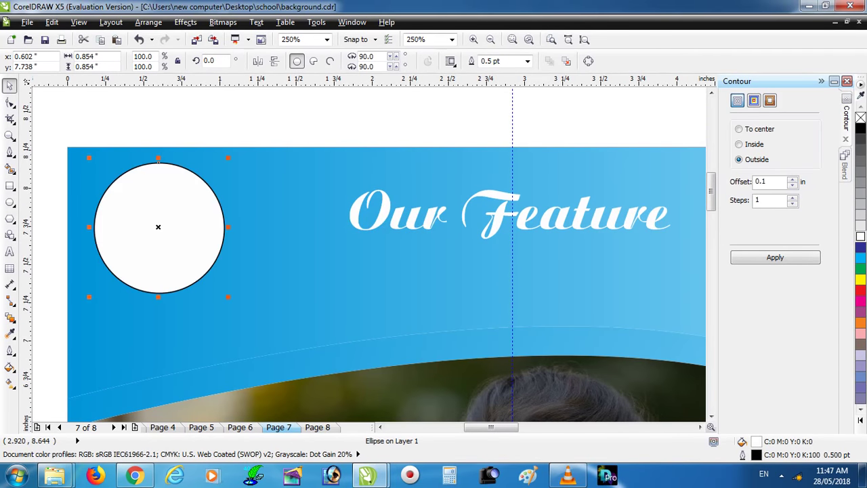
click(527, 61)
click(495, 102)
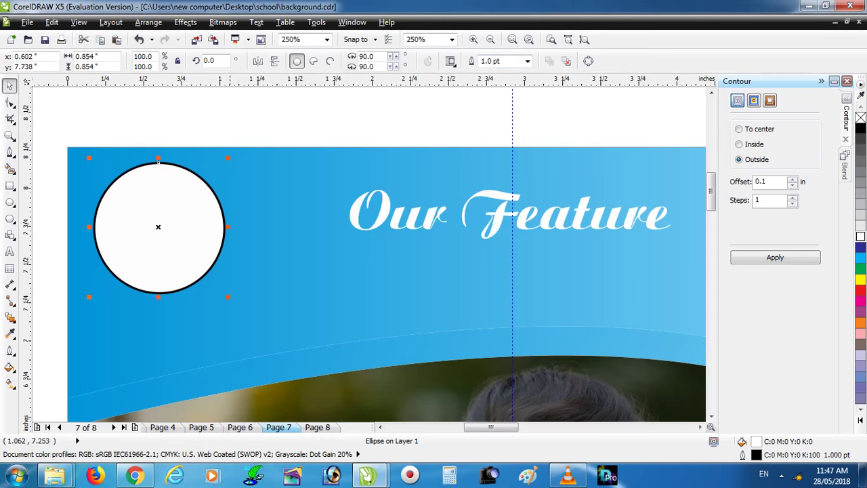
Duplicate the circle right of 'Our Feature' and copy 'Since : 2009' below the left circle
scroll(152, 220, down, 2)
mouse_move(129, 222)
mouse_down()
mouse_move(517, 221)
mouse_move(473, 222)
mouse_up()
drag(608, 196, 158, 261)
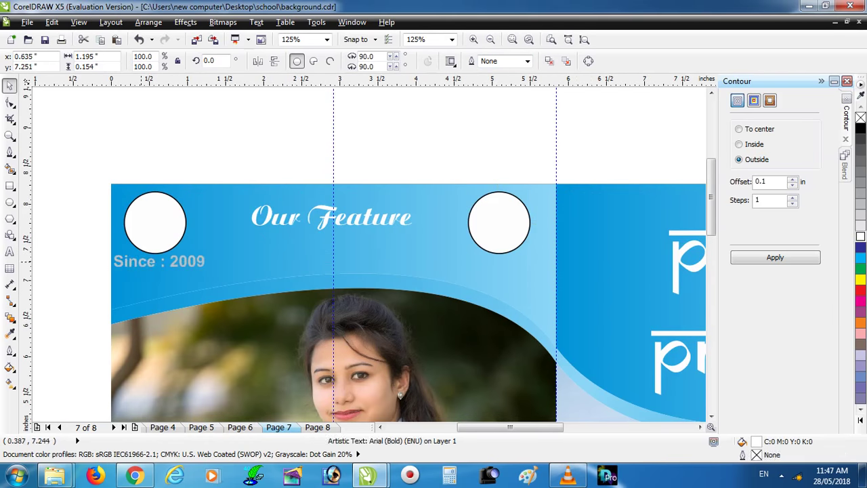
click(394, 61)
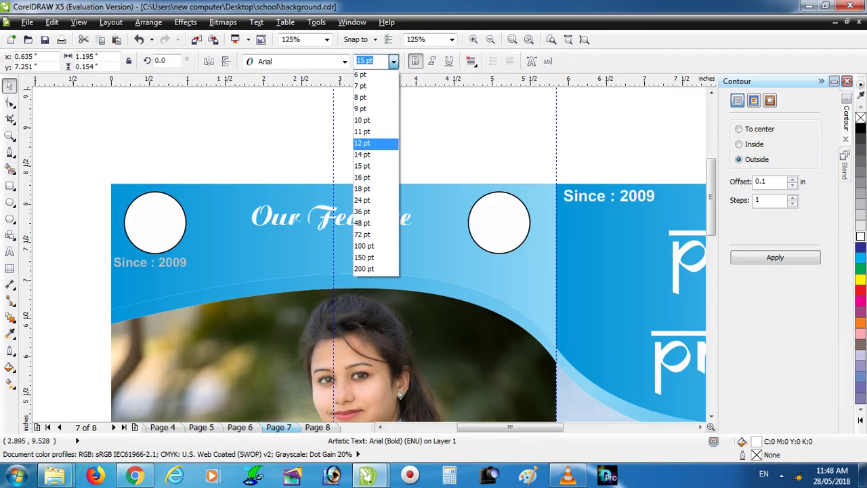
Put a 12 pt dark blue label 'Priting' centred inside the left circle
click(376, 144)
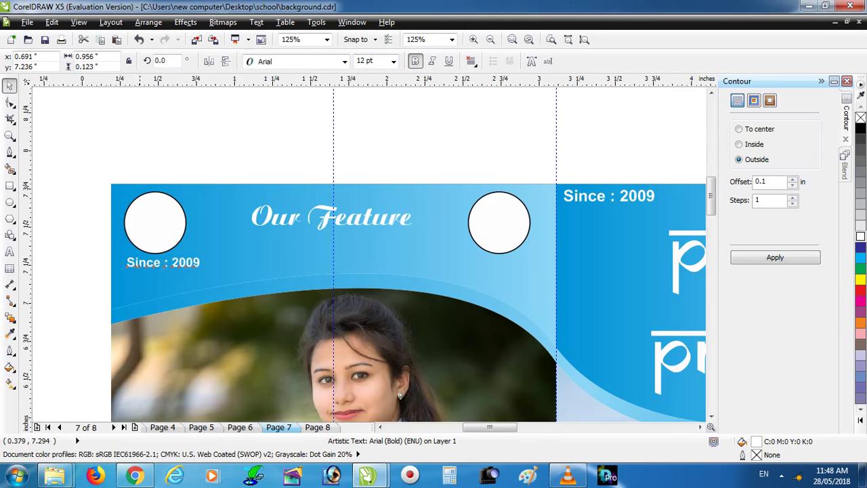
scroll(140, 257, up, 1)
drag(146, 265, 173, 177)
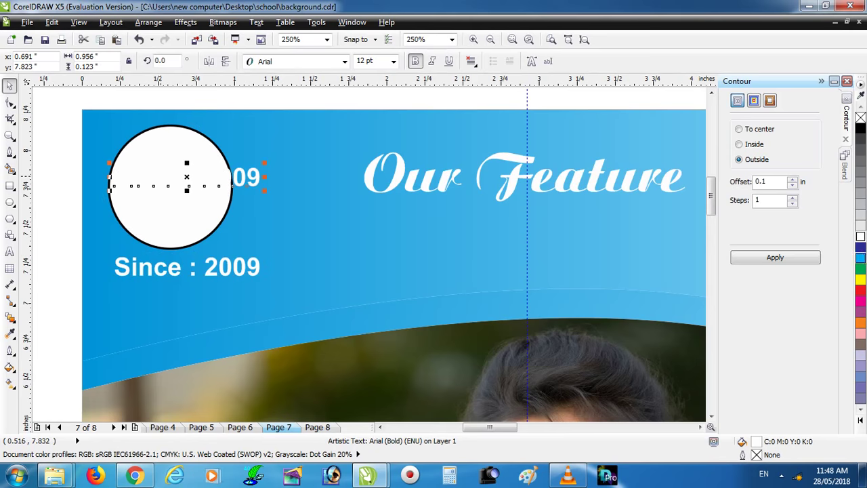
click(860, 247)
drag(113, 176, 261, 176)
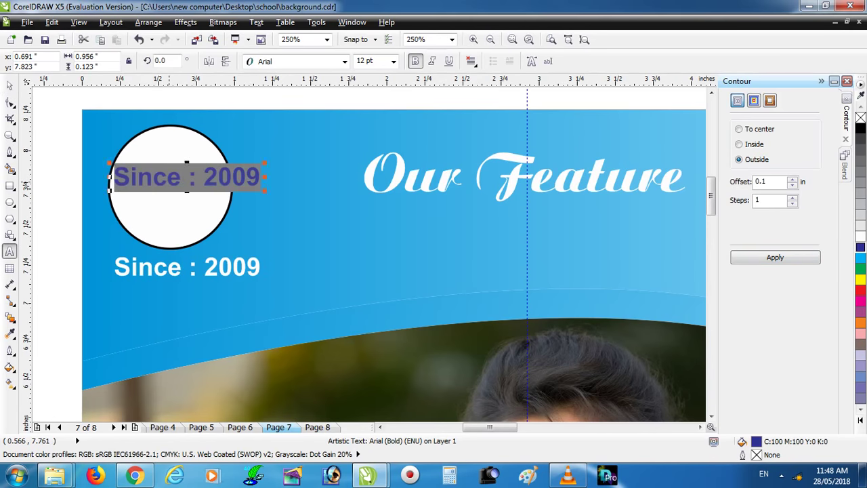
text(Priting)
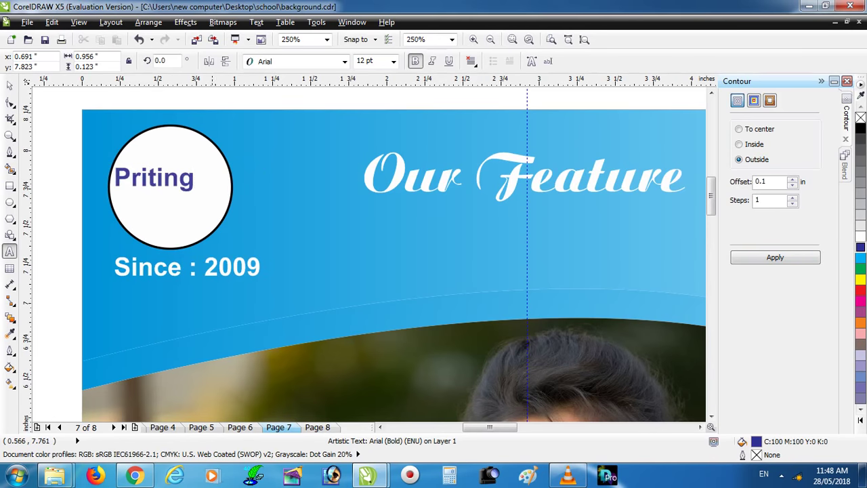
click(9, 85)
drag(153, 177, 170, 191)
Retype the text below the circle as 'Offeset, Screen Multi Colour Printing' and 'and may more...' on two lines
key(F8)
drag(114, 267, 183, 267)
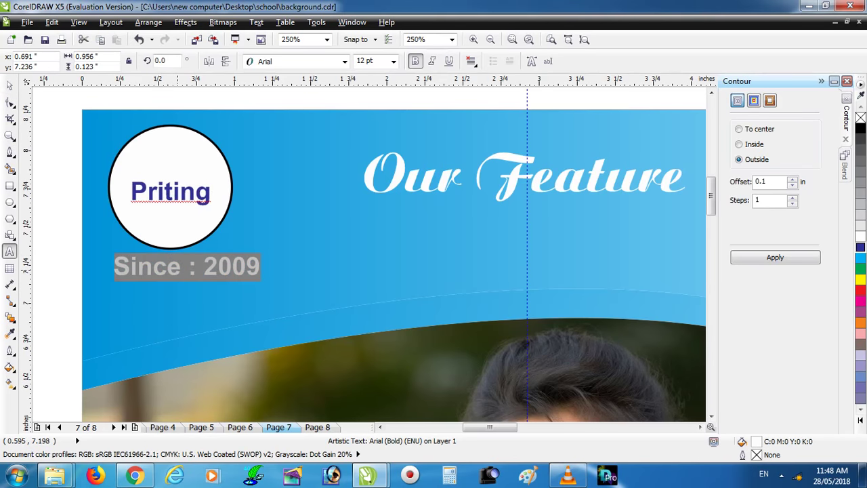
text(Offeset, Sc)
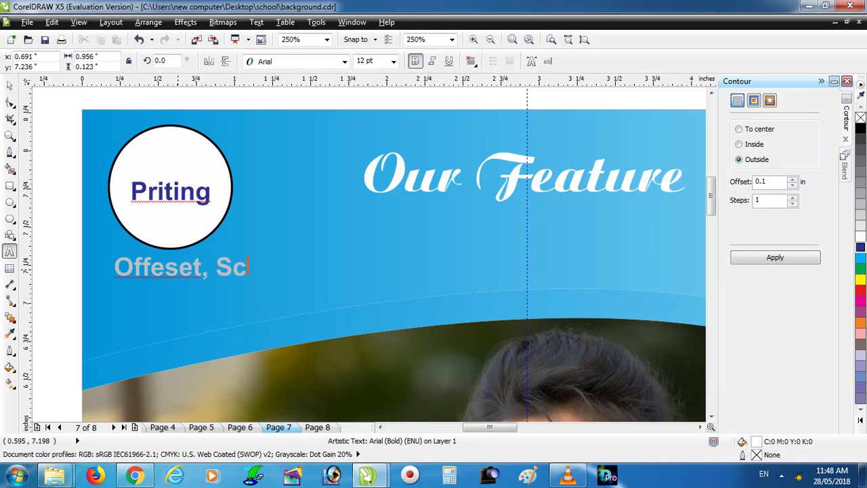
text(reen )
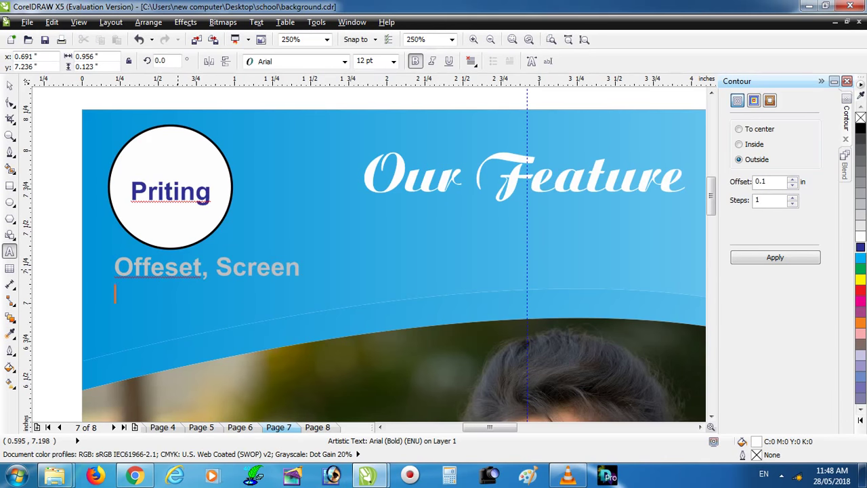
text(Multi Colour Printin)
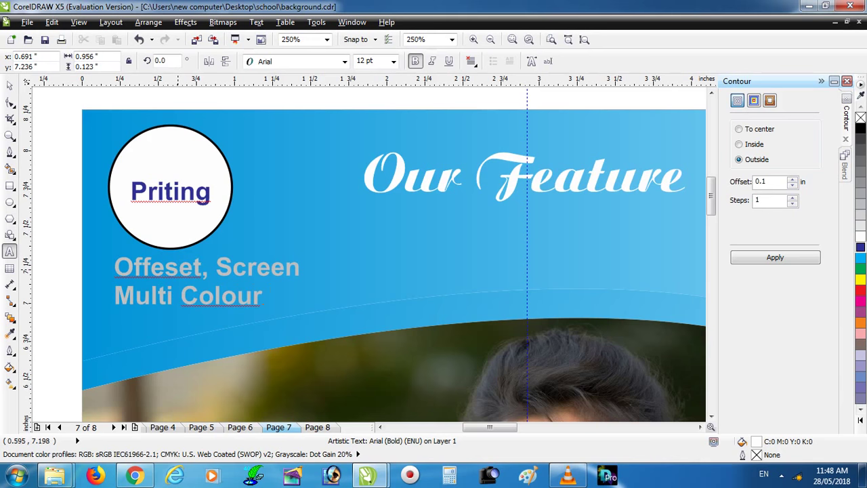
text(g)
key(Return)
text(and may )
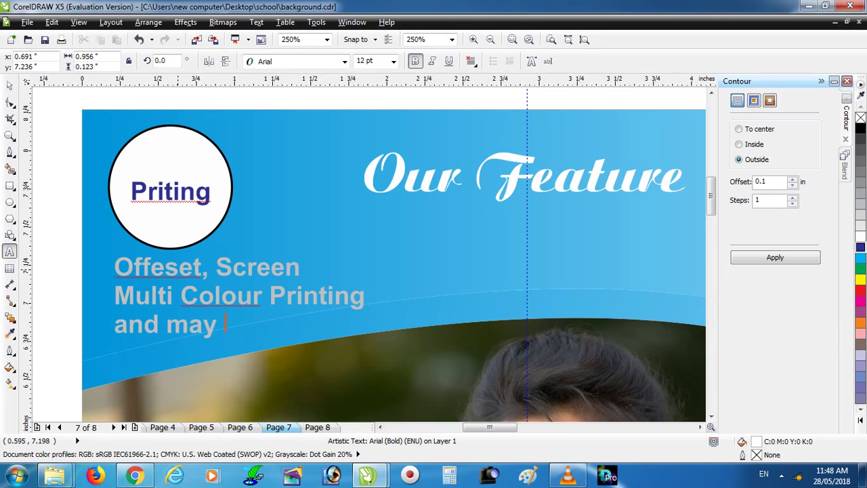
text( more...)
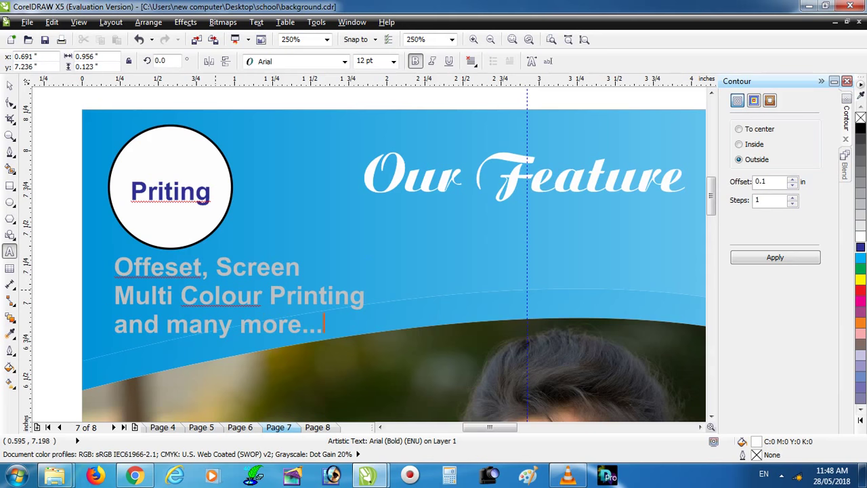
Correct 'Offeset' to 'Offset' and 'Colour' to 'Color', then centre-align the list
right_click(170, 268)
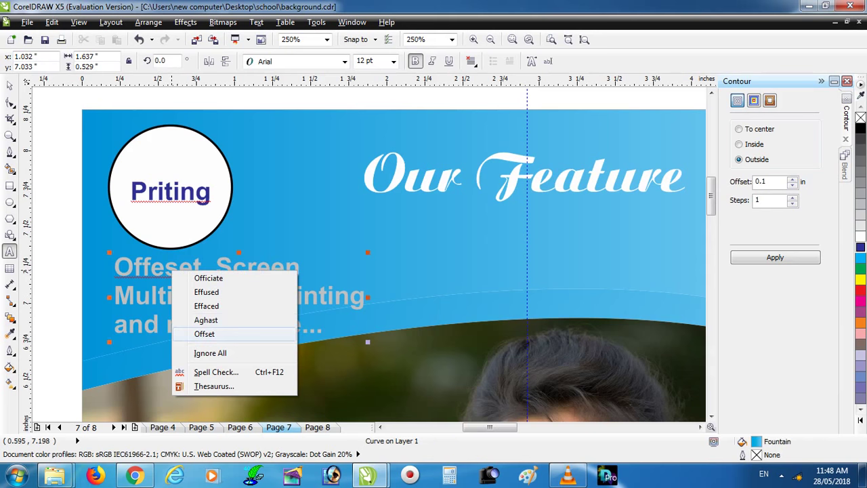
click(204, 334)
right_click(243, 298)
click(274, 238)
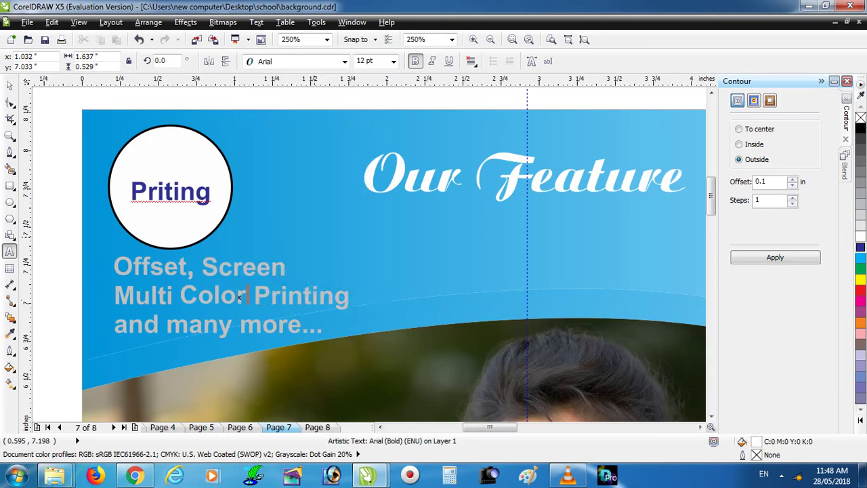
key(ctrl+space)
key(ctrl+e)
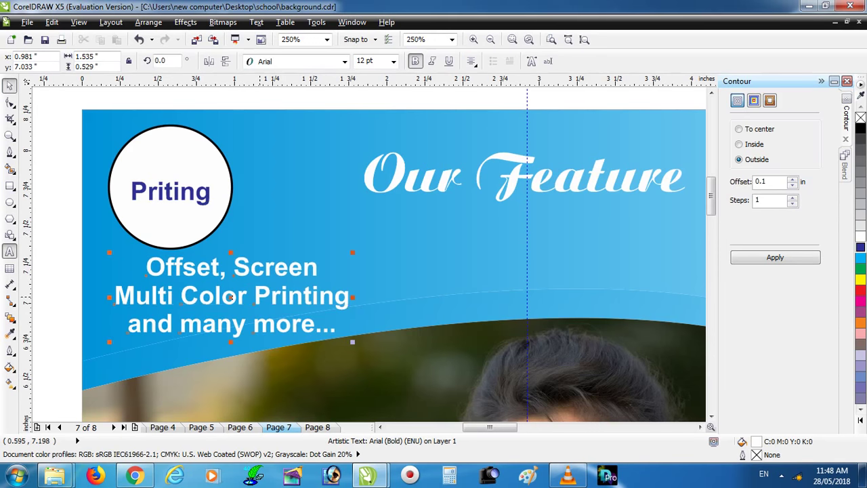
Shift the circle right and place a four-line list starting 'Pamphlet, Banner' beneath it
drag(75, 101, 238, 255)
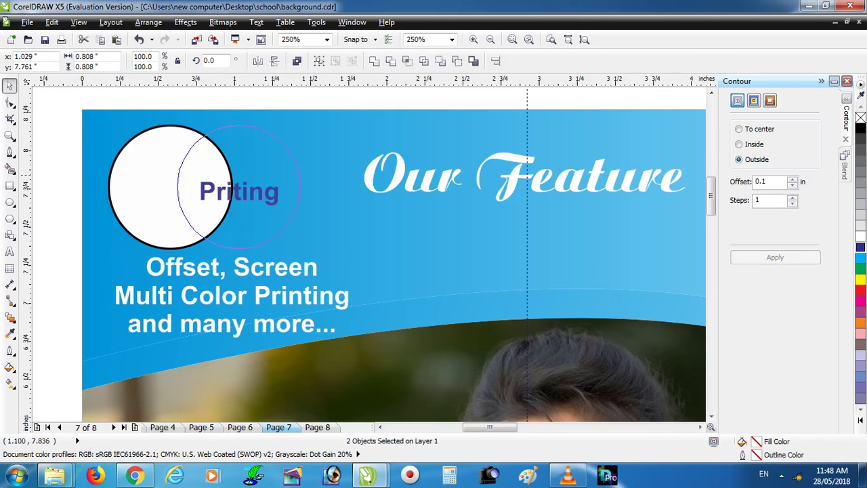
drag(168, 187, 232, 187)
scroll(253, 276, down, 2)
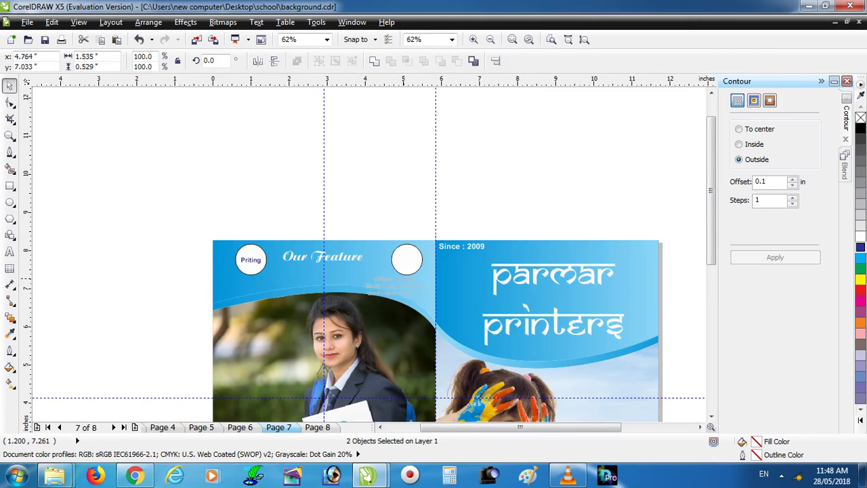
drag(260, 275, 410, 278)
scroll(411, 278, up, 2)
key(Right)
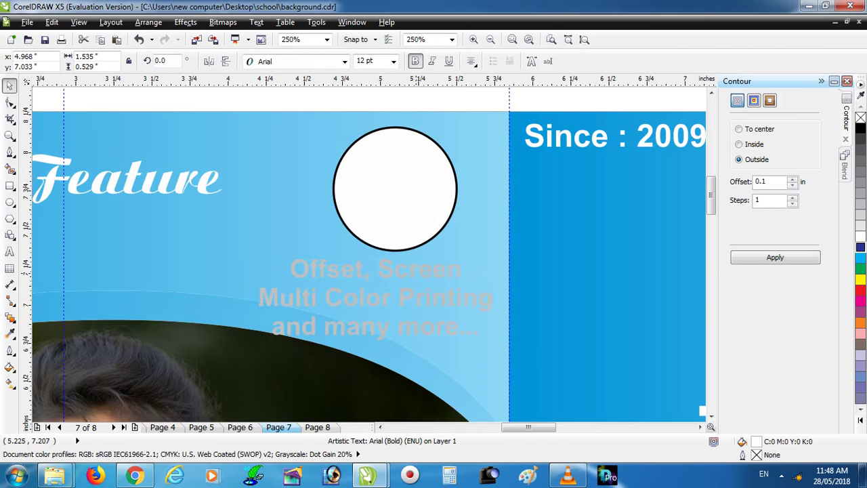
key(F8)
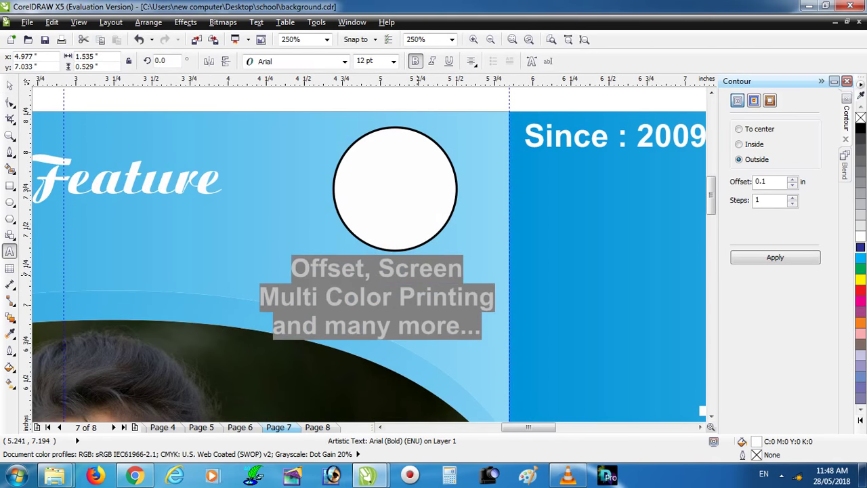
text(Pam)
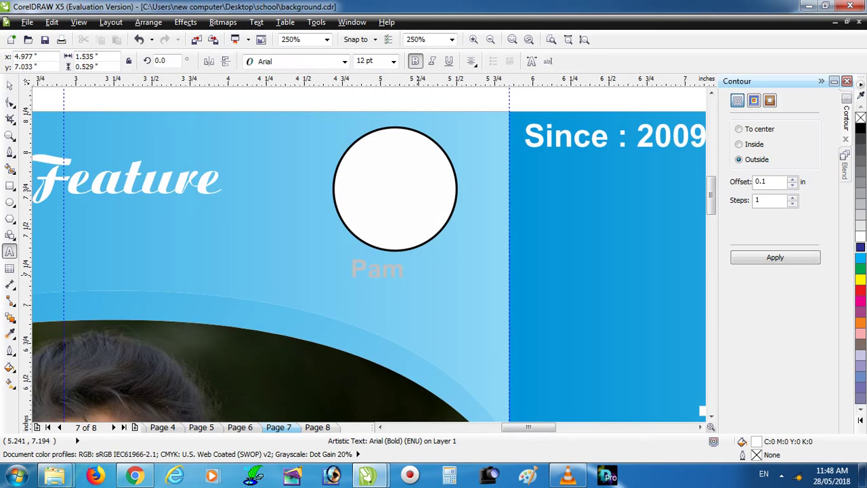
text(phlet)
text(, Banner)
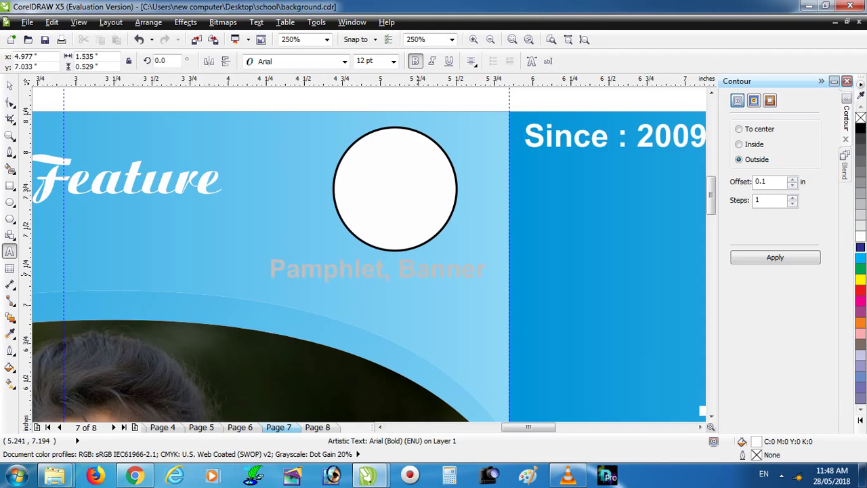
text(oster,Receipt Book)
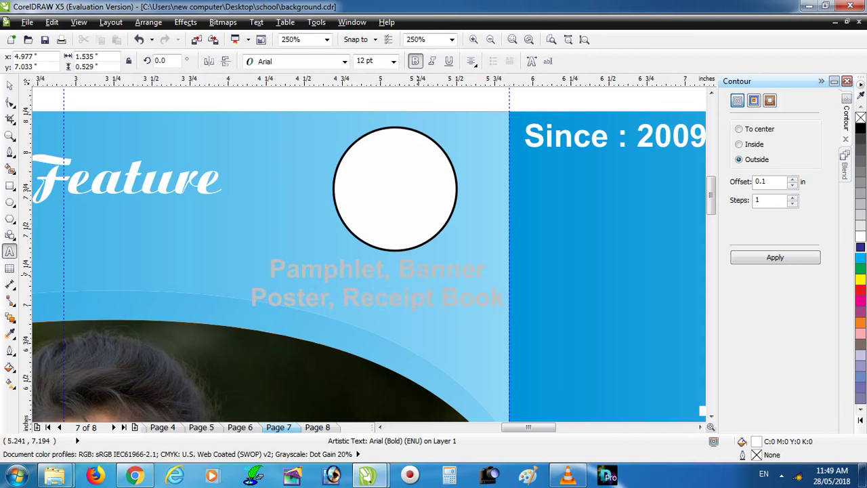
text(wser, Visiting Card)
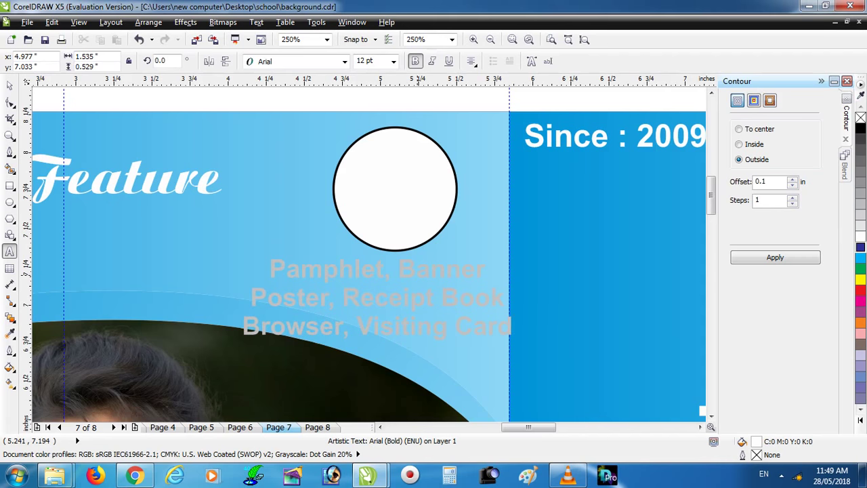
text(and nany more ...)
click(9, 84)
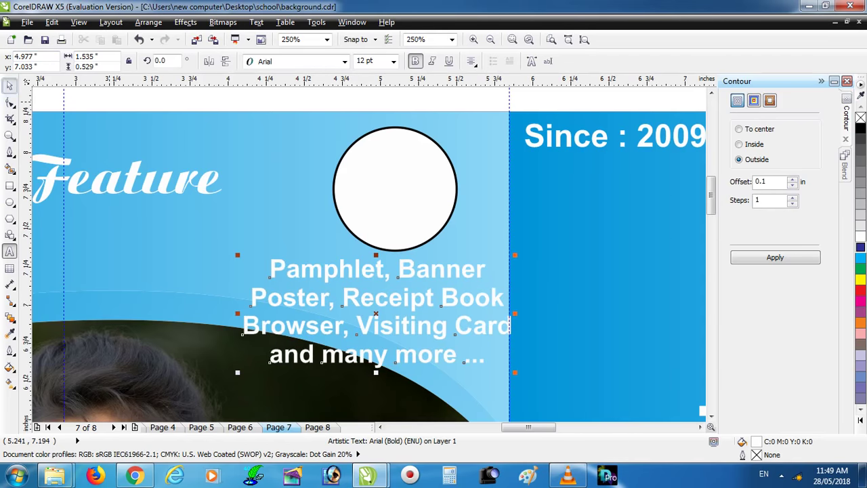
Copy the list text into the circle as the black label 'Designing'
drag(413, 274, 439, 195)
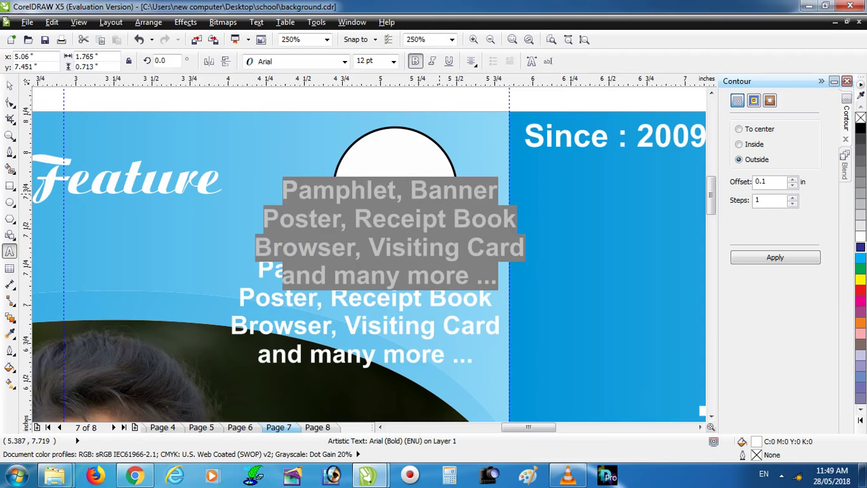
text(Designing)
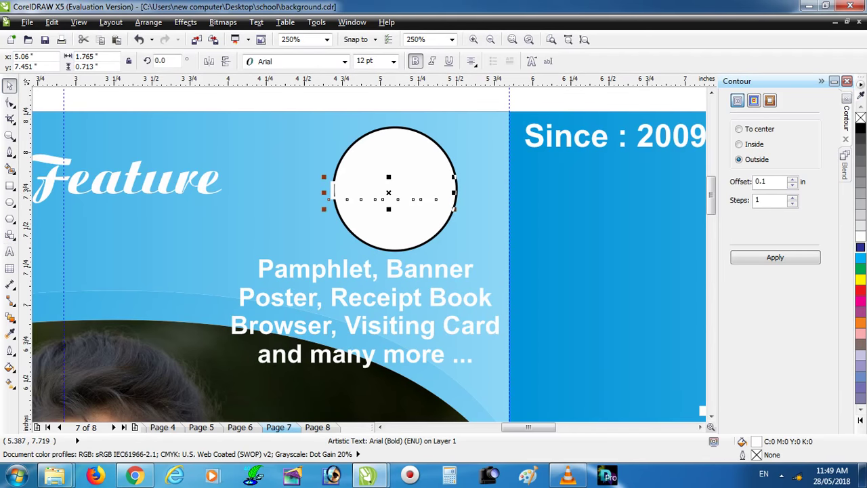
click(860, 127)
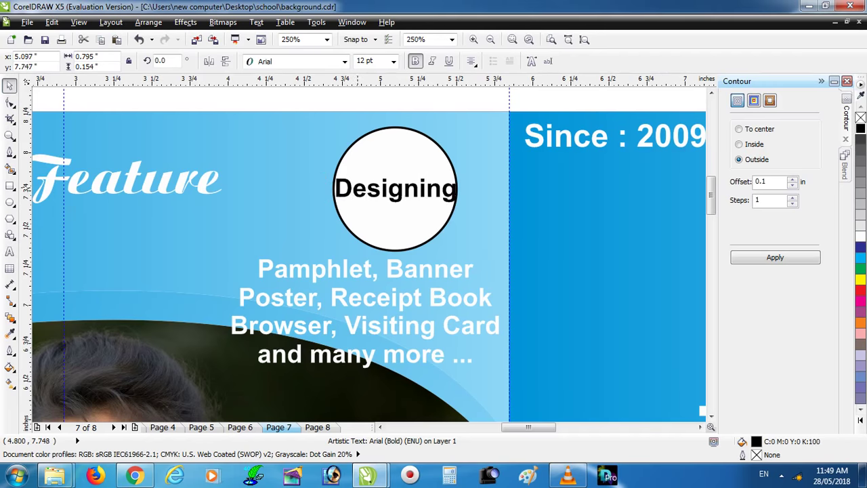
scroll(309, 300, down, 3)
scroll(309, 300, down, 2)
scroll(309, 299, up, 3)
Retype the copied label as a left-aligned 'Email' heading followed by the Gmail address, fixing a typo
double_click(302, 298)
text(Email)
key(BackSpace)
key(BackSpace)
text(il)
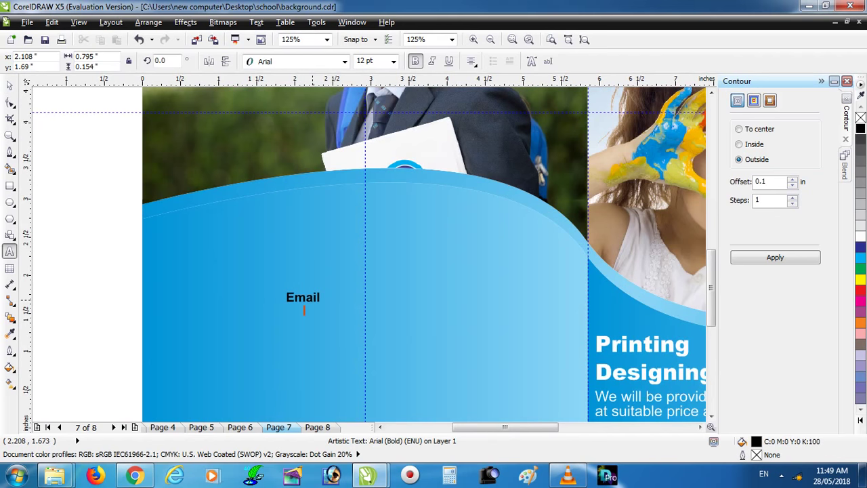
key(ctrl+l)
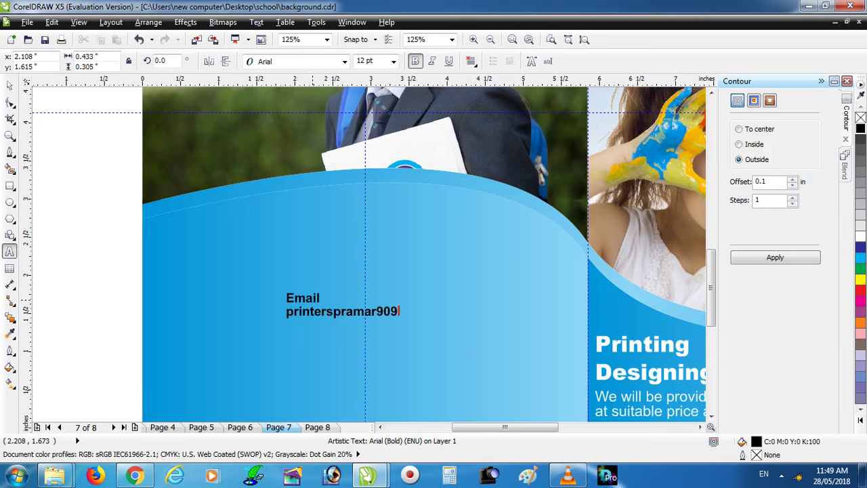
text(@gmail.com)
scroll(349, 317, up, 2)
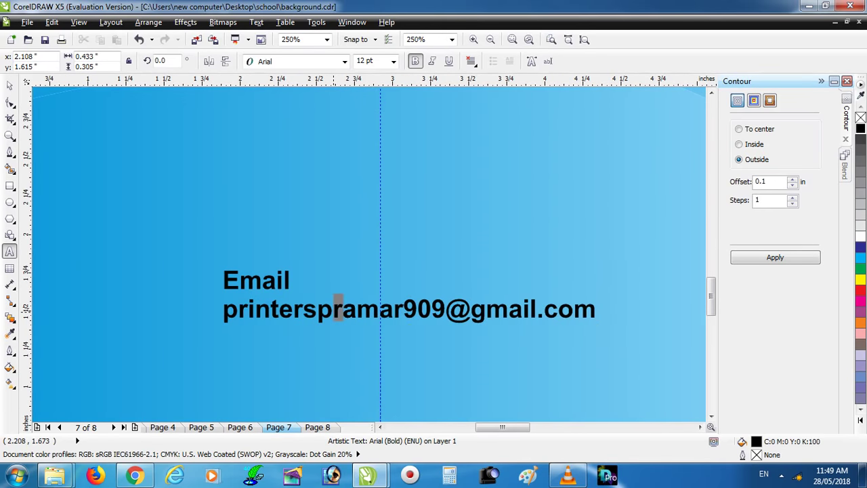
drag(343, 309, 357, 309)
text(ar)
key(End)
key(Return)
Add a 'Contact Number' heading with the two phone numbers below it
text(Cont)
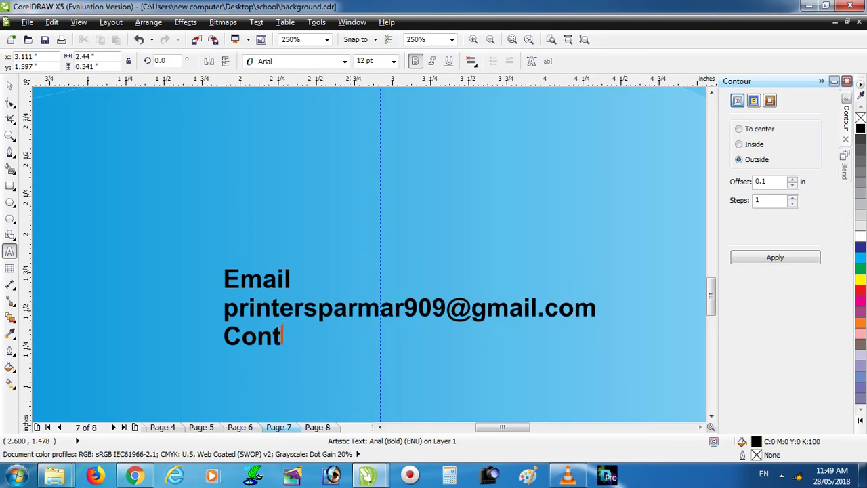
text(act Bu)
key(BackSpace)
key(BackSpace)
text(Number)
key(Return)
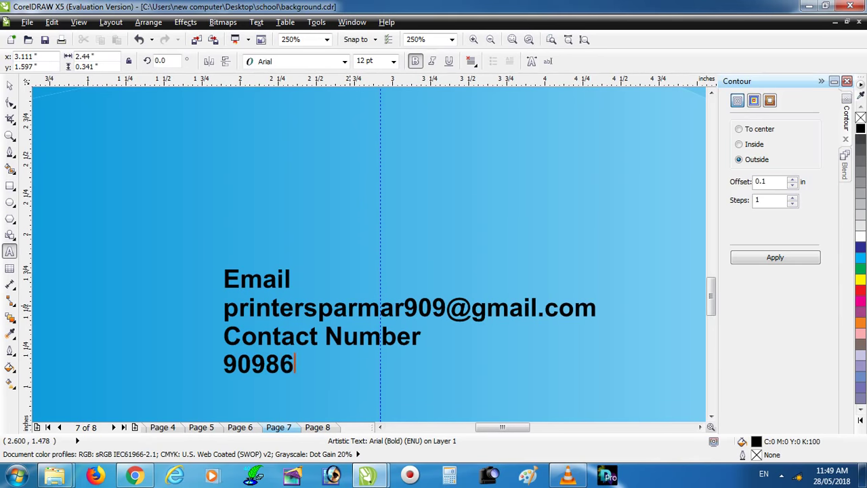
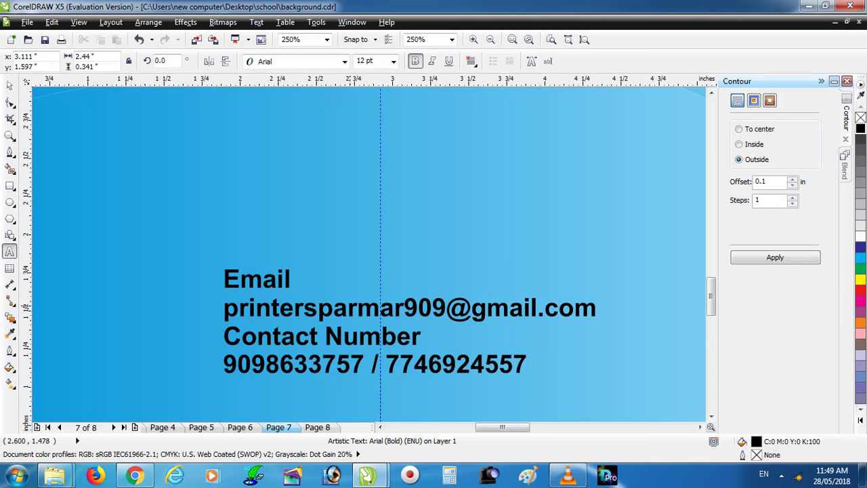
key(Escape)
Add an 'Address' line with the street address below the phone numbers
scroll(496, 341, down, 2)
scroll(452, 377, up, 2)
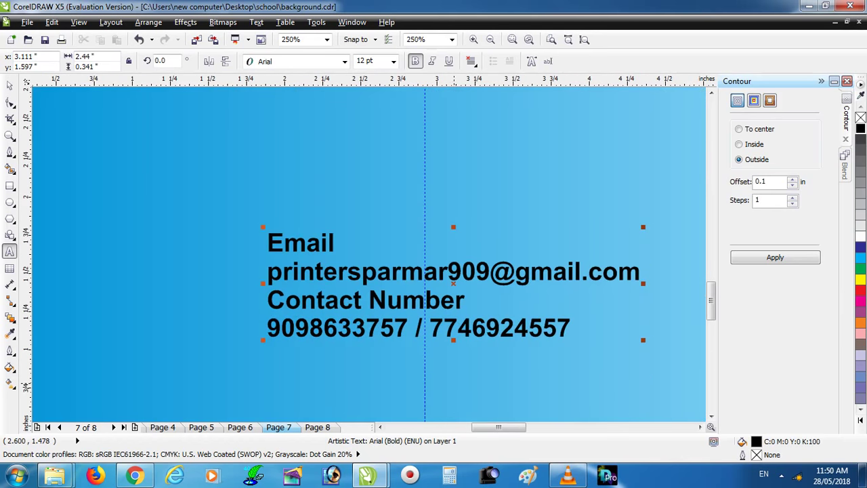
key(Return)
text(Address )
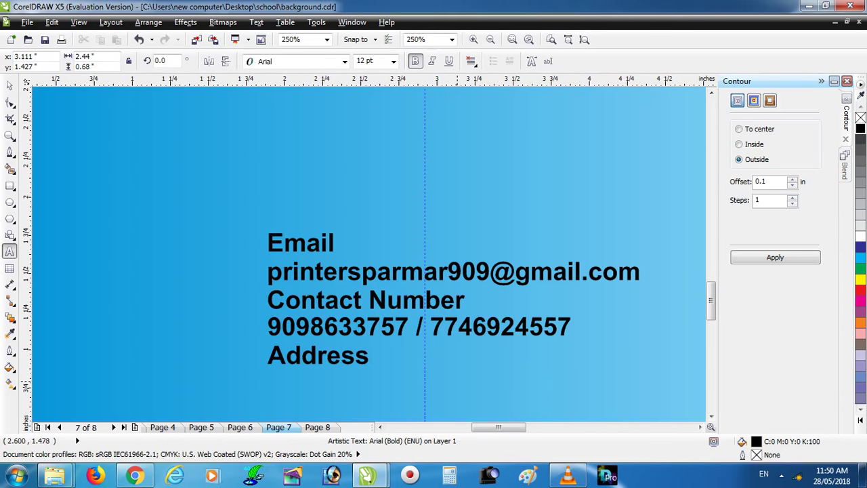
text(Sh)
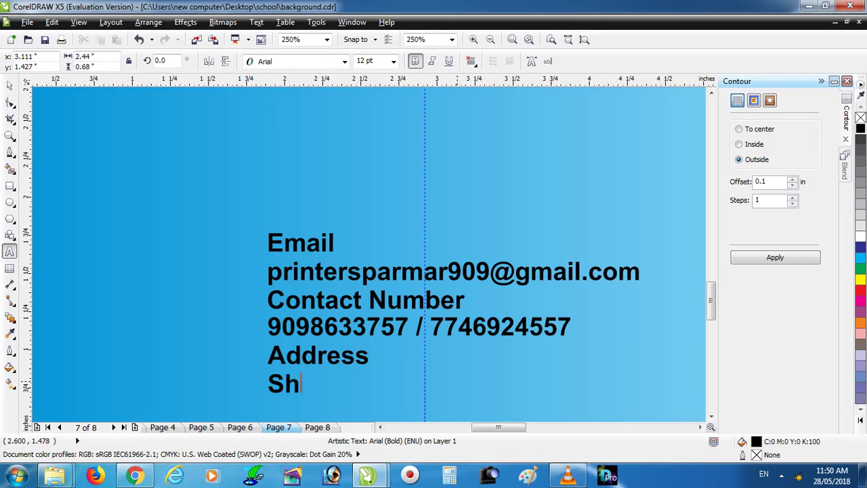
text(astri Col)
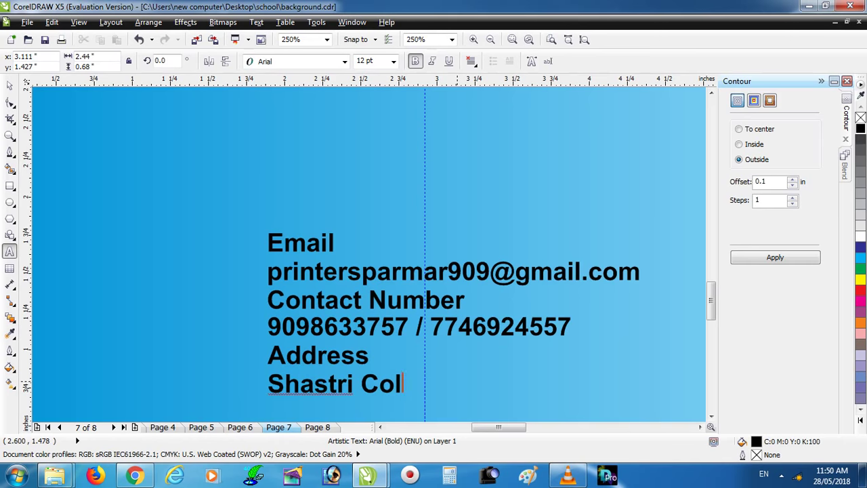
text(ony, Ashta)
key(ctrl+space)
Increase the contact block's line spacing and enlarge the text
key(F10)
scroll(469, 256, down, 2)
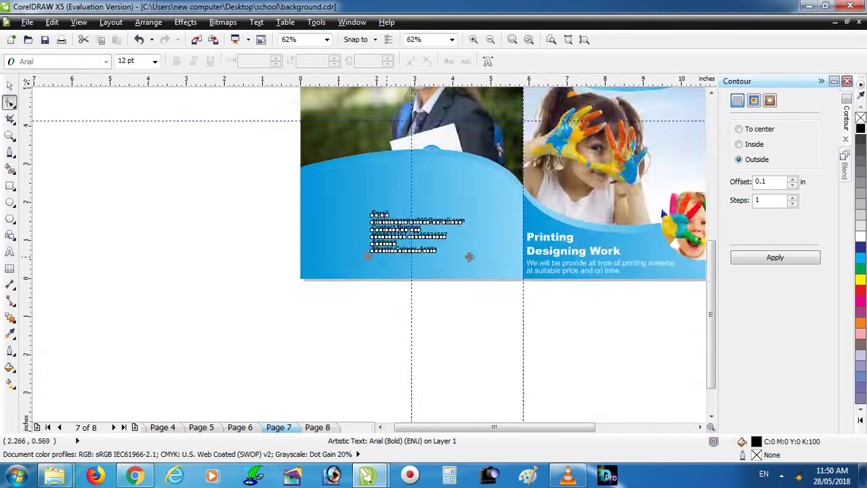
scroll(548, 256, up, 1)
drag(352, 287, 352, 298)
key(space)
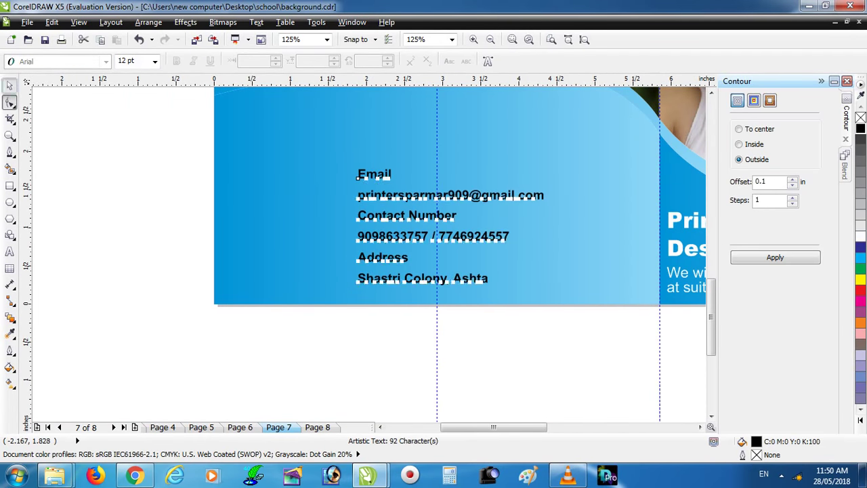
drag(548, 167, 595, 136)
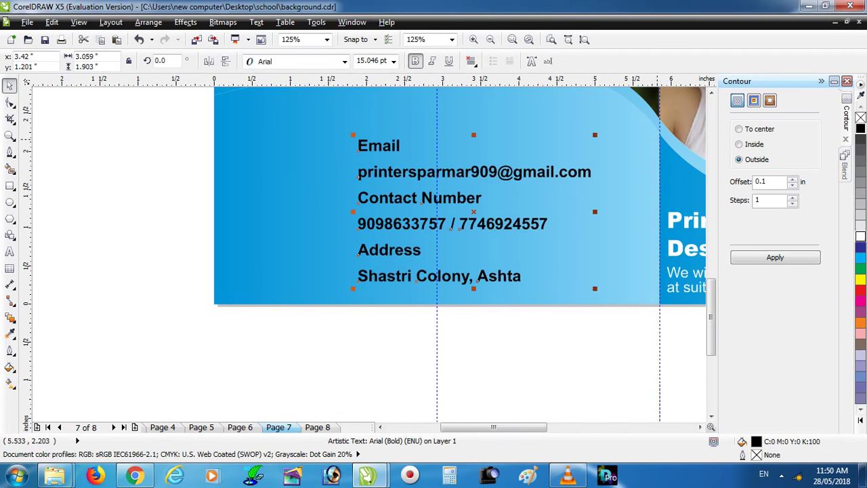
Make the contact text white with yellow Email, Contact Number and Address headings
click(860, 236)
click(379, 146)
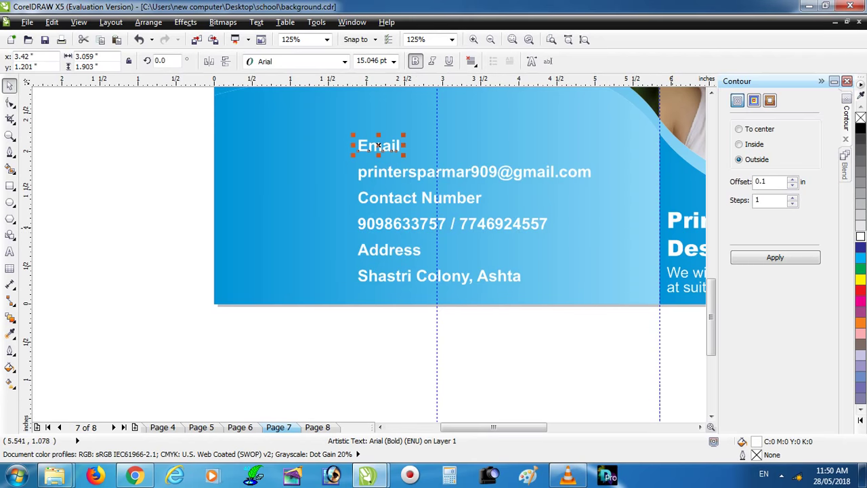
click(860, 279)
click(420, 198)
click(861, 279)
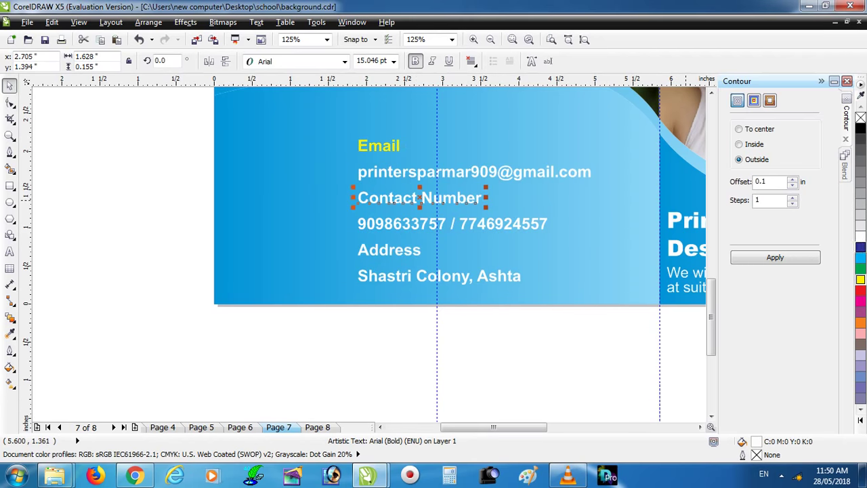
click(389, 250)
key(ctrl+r)
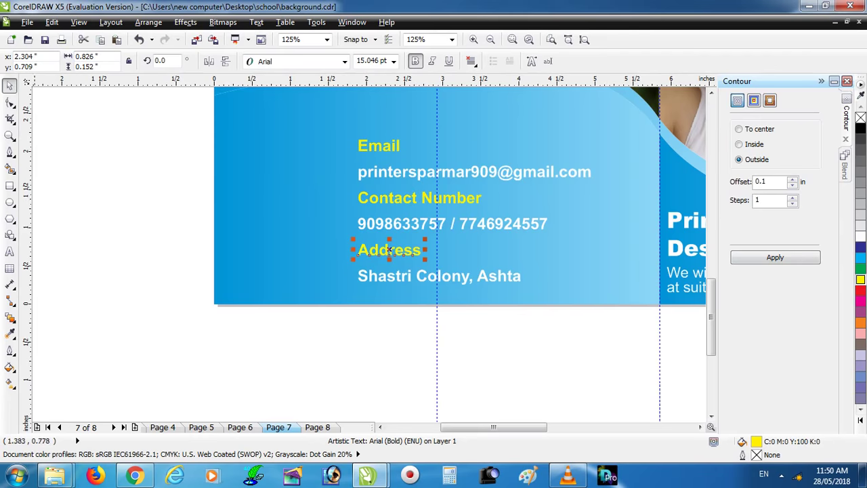
Draw a stacked yellow, dark blue and red outline-less vertical bar left of the contact text
key(F6)
scroll(350, 134, up, 2)
mouse_move(326, 142)
mouse_down()
mouse_move(343, 274)
mouse_move(334, 255)
mouse_up()
key(space)
click(860, 279)
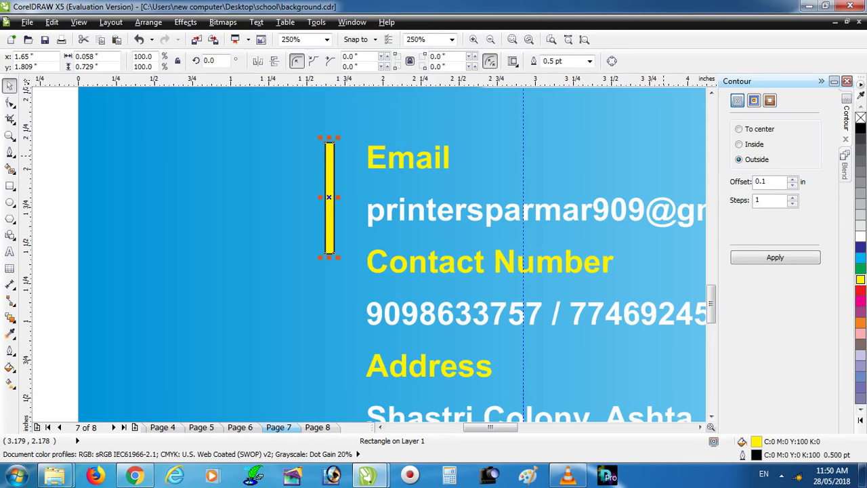
right_click(860, 117)
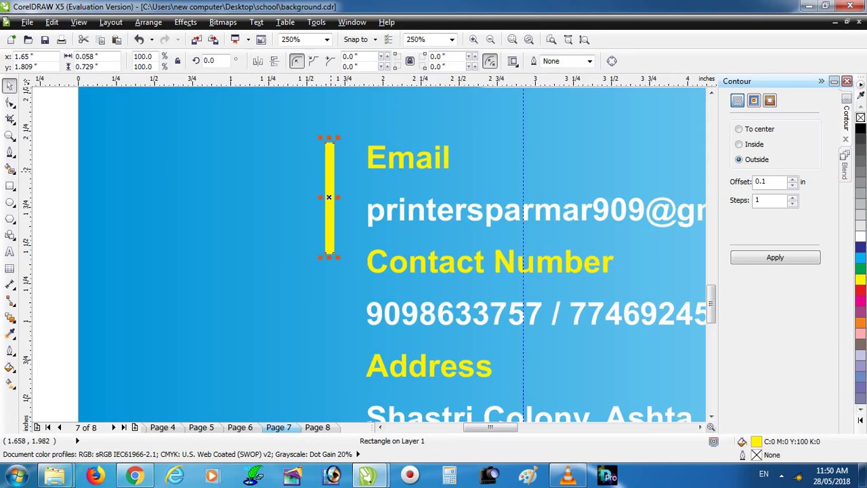
drag(328, 197, 328, 278)
click(861, 247)
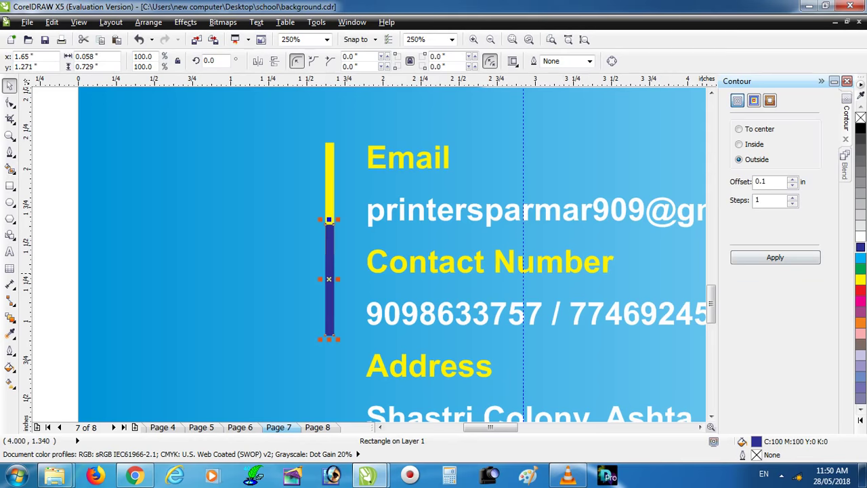
key(ctrl+d)
click(860, 290)
scroll(326, 261, down, 2)
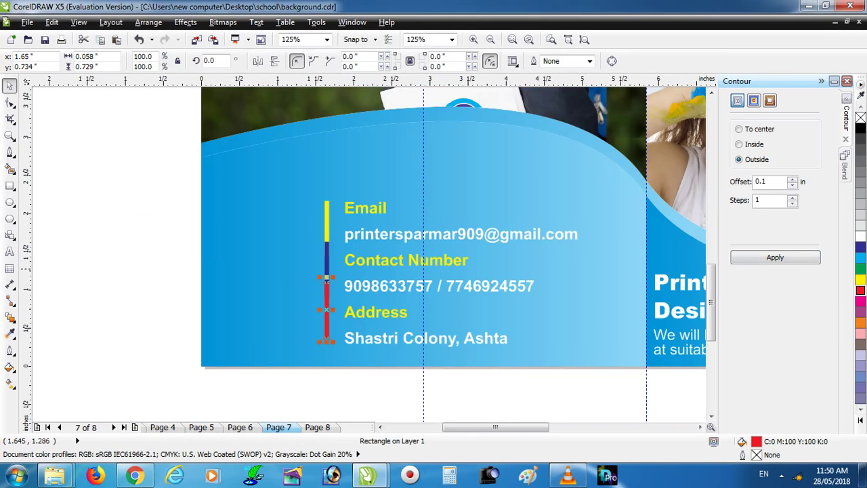
key(Escape)
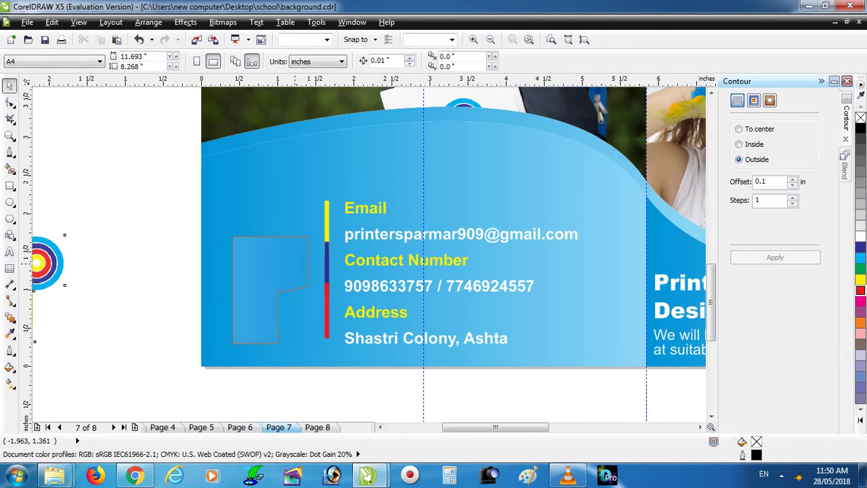
Place the logo on the card left of the coloured bars and view the whole page
drag(271, 293, 267, 261)
key(shift+F4)
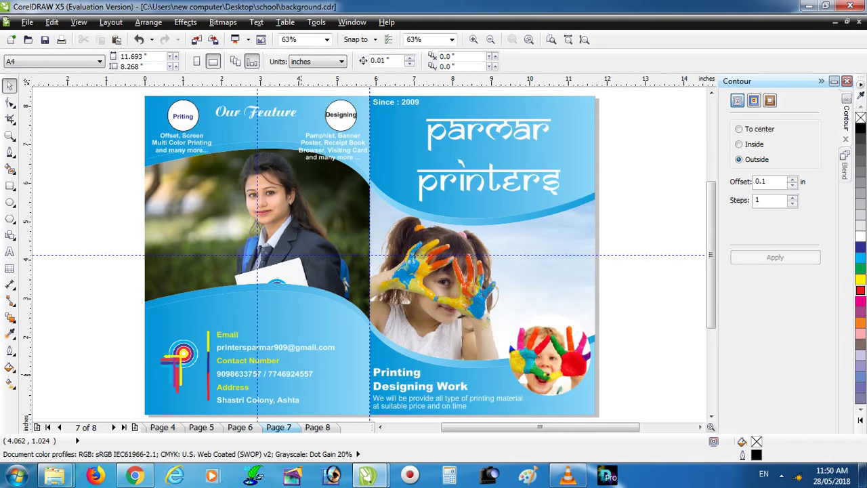
key(ctrl+a)
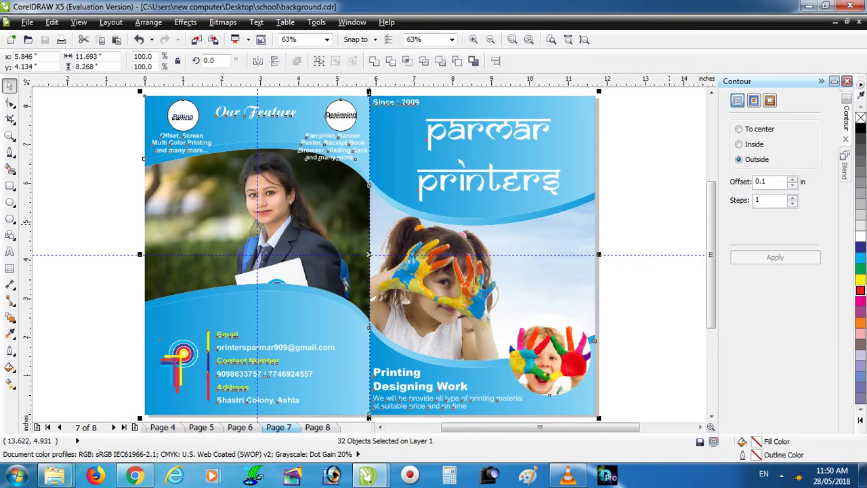
key(Escape)
Preview the brochure and Thank-you page full-screen, advancing to the Like Comment Subscribe Share page
key(F9)
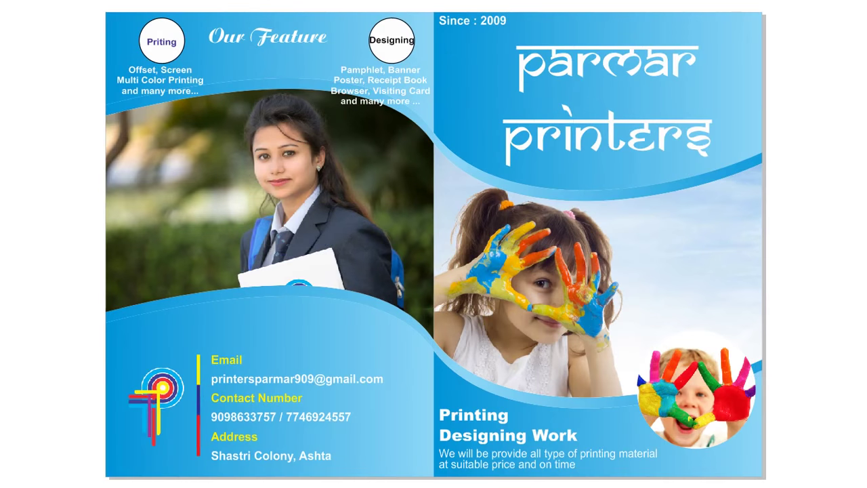
key(Escape)
key(Page_Up)
key(Page_Up)
key(Page_Up)
key(Page_Up)
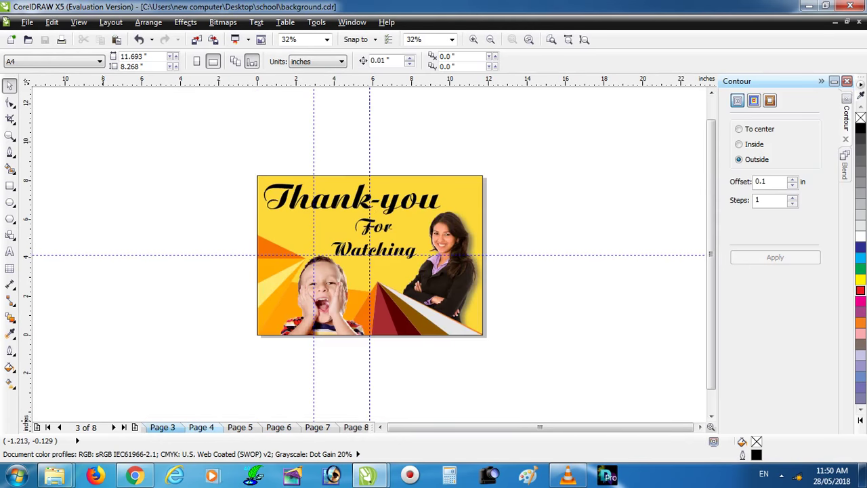
key(F9)
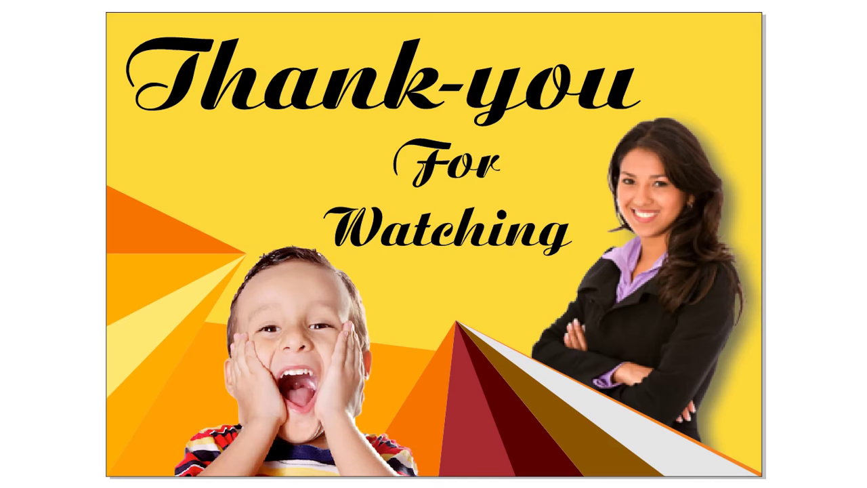
key(Page_Down)
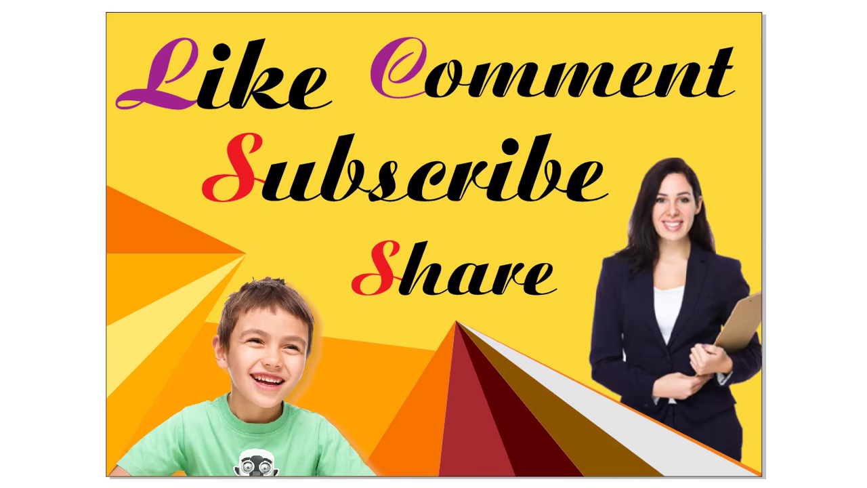